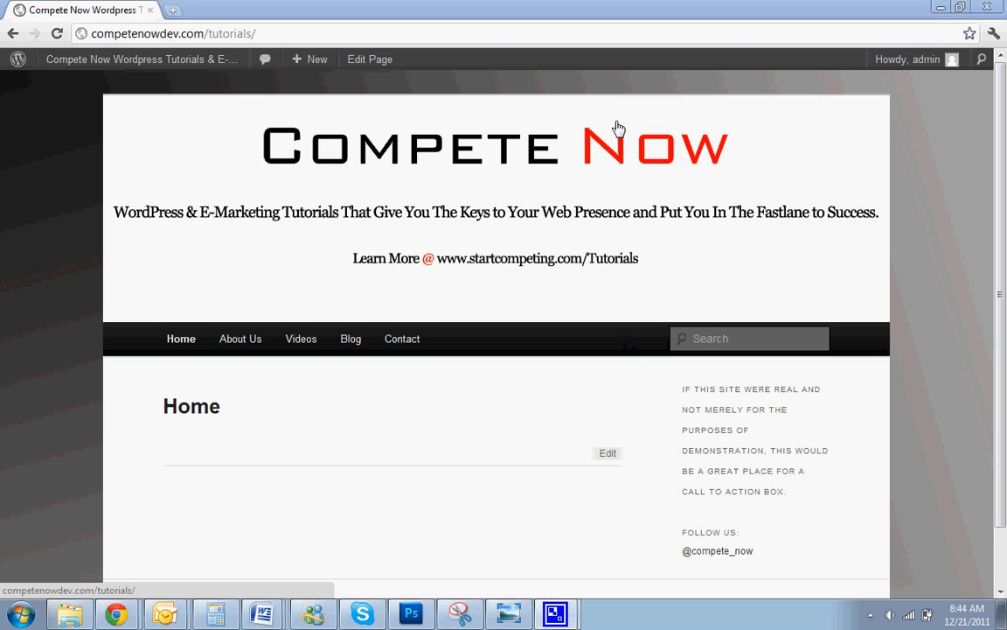
- Open the site's dashboard and go to the page for adding new plugins
mouse_move(233, 60)
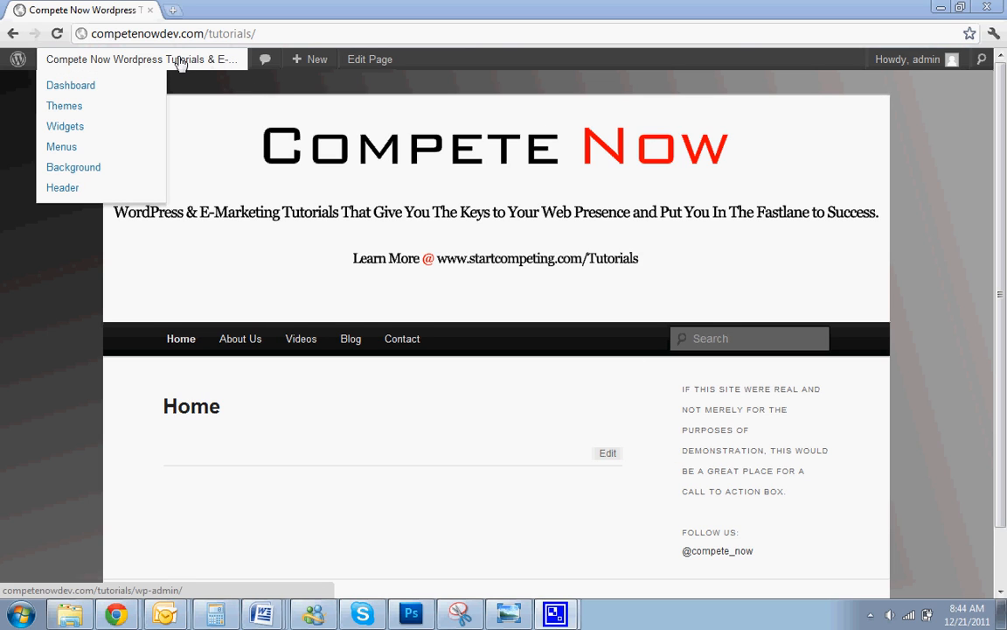
left_click(84, 84)
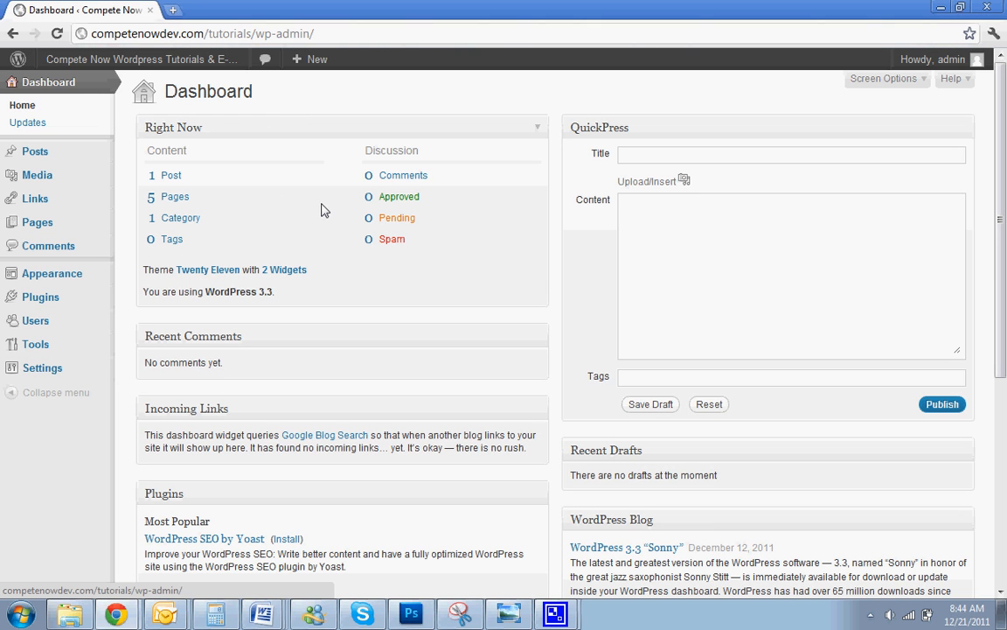
mouse_move(103, 310)
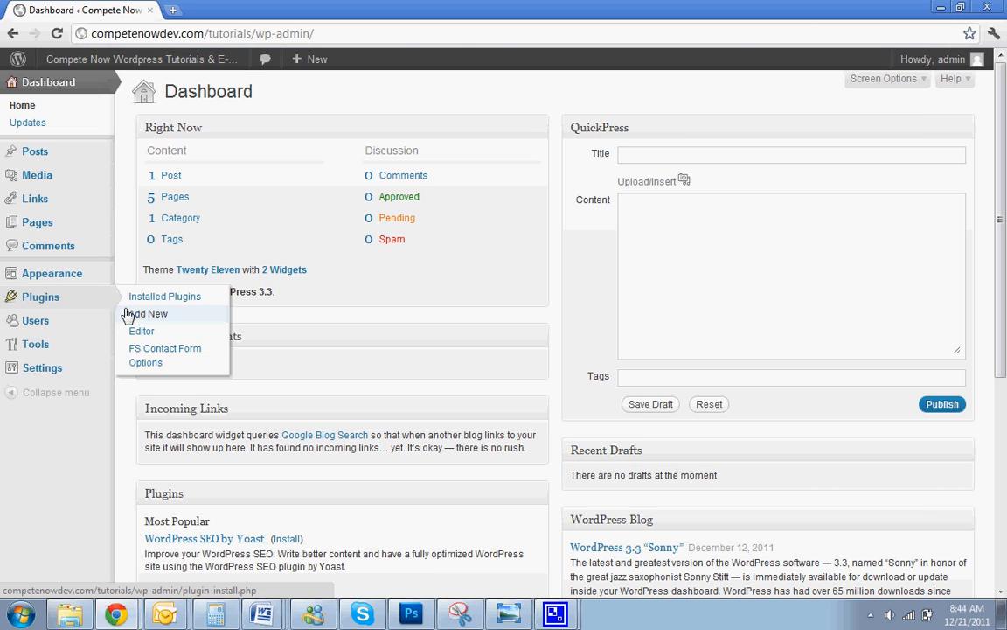
left_click(142, 314)
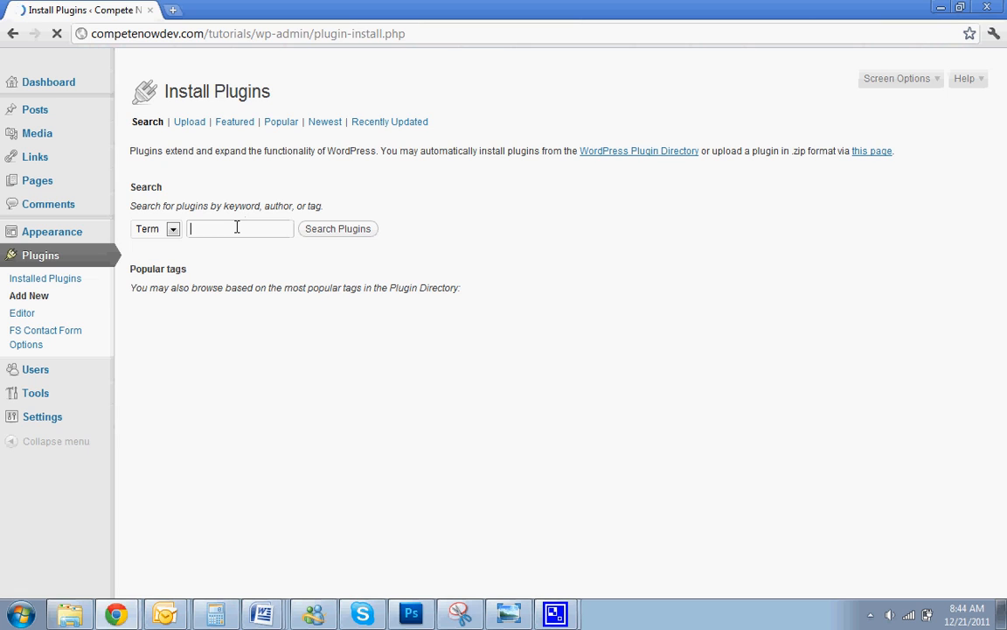
- Search the plugin directory for "wp testimonials" by term
type("wp")
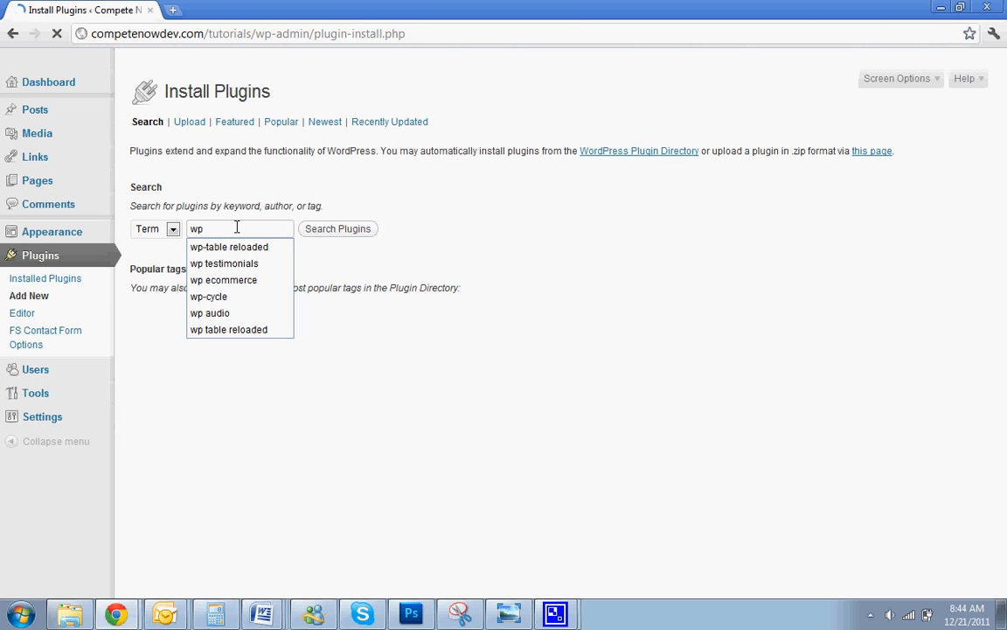
key("Down")
key("Down")
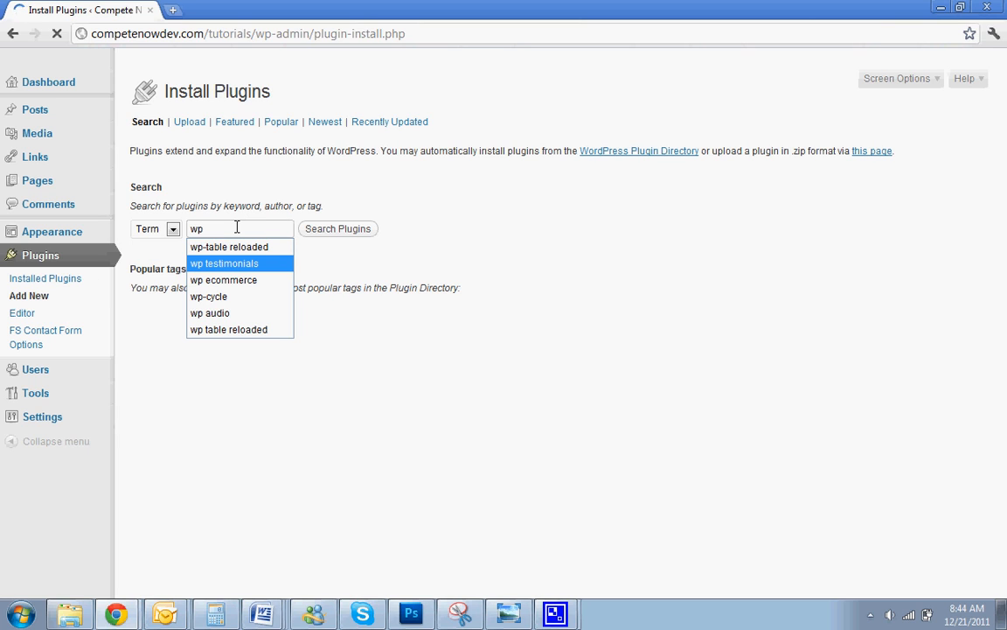
key("Return")
left_click(339, 228)
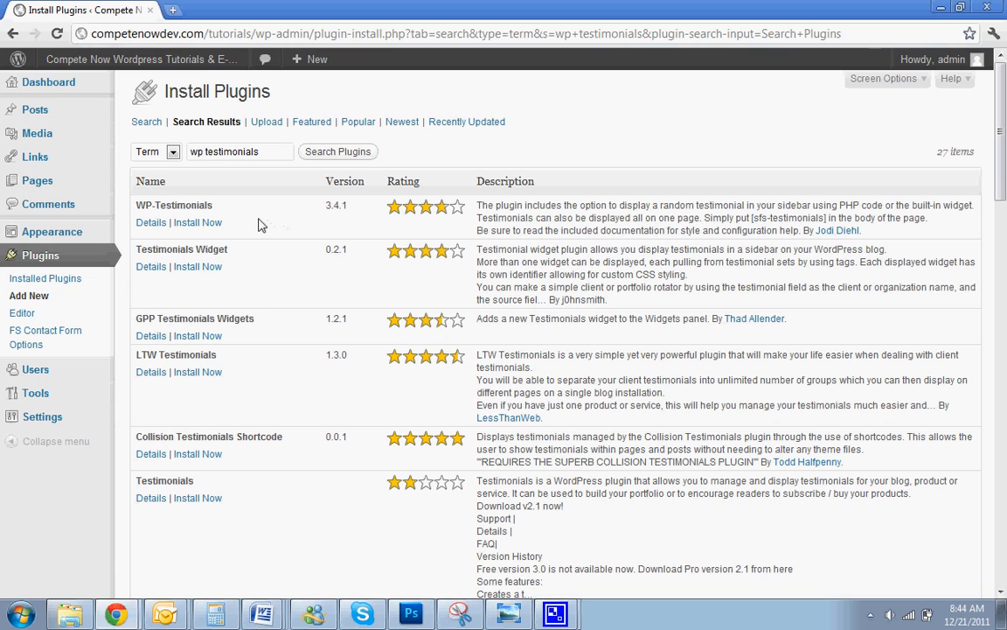
- Try to install the WP-Testimonials plugin and go back to the search results
left_click(198, 223)
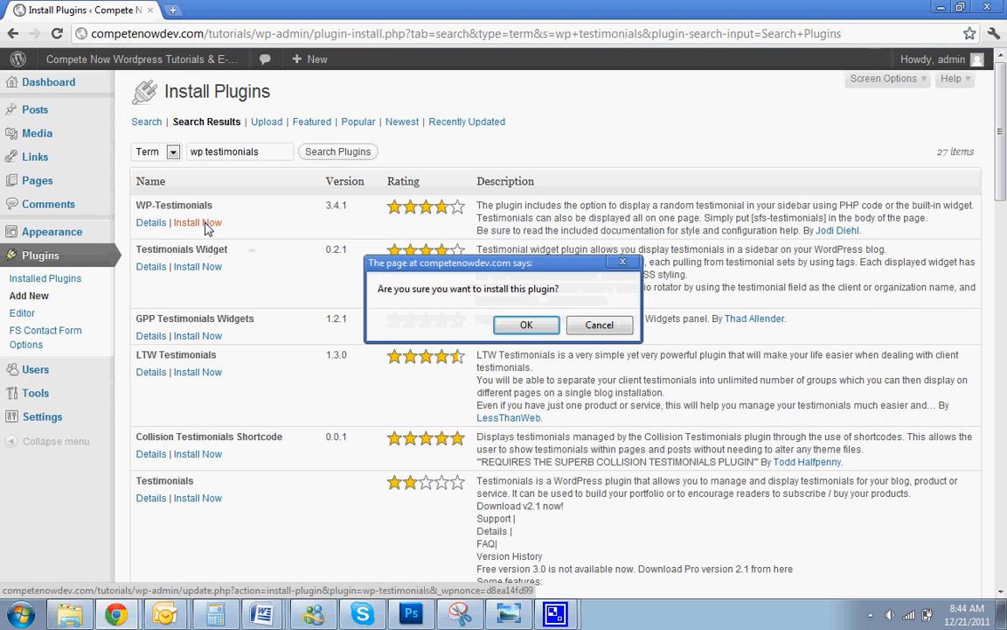
left_click(542, 329)
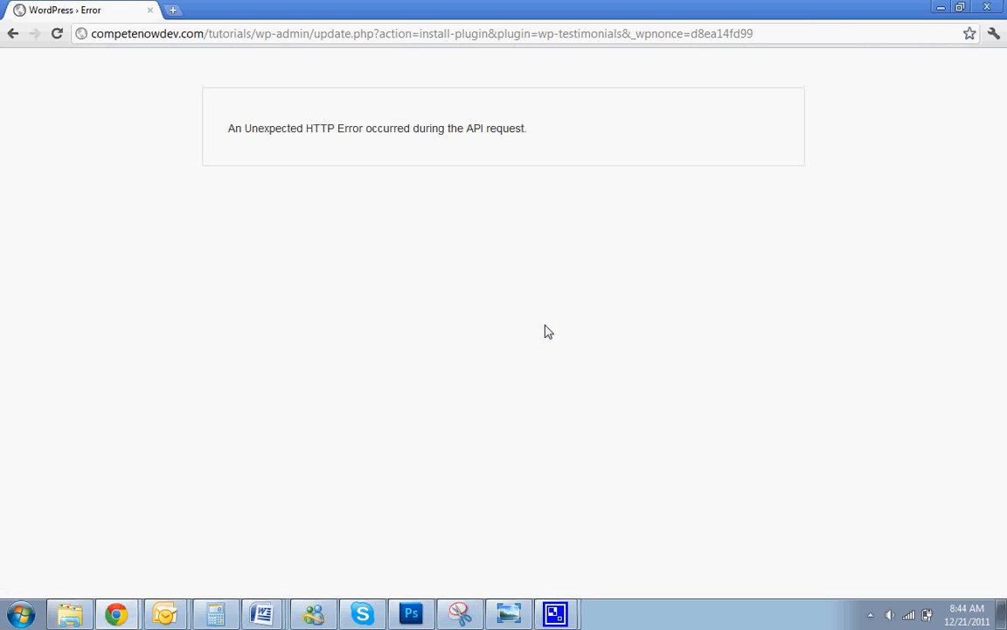
left_click(12, 33)
- Install the WP-Testimonials plugin from the search results and activate it
left_click(199, 222)
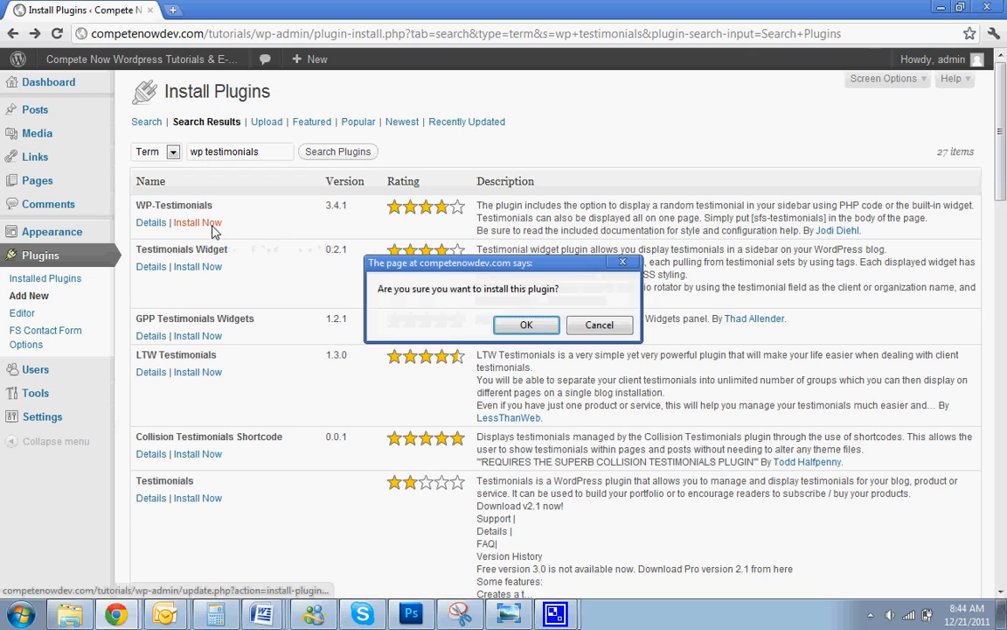
left_click(516, 325)
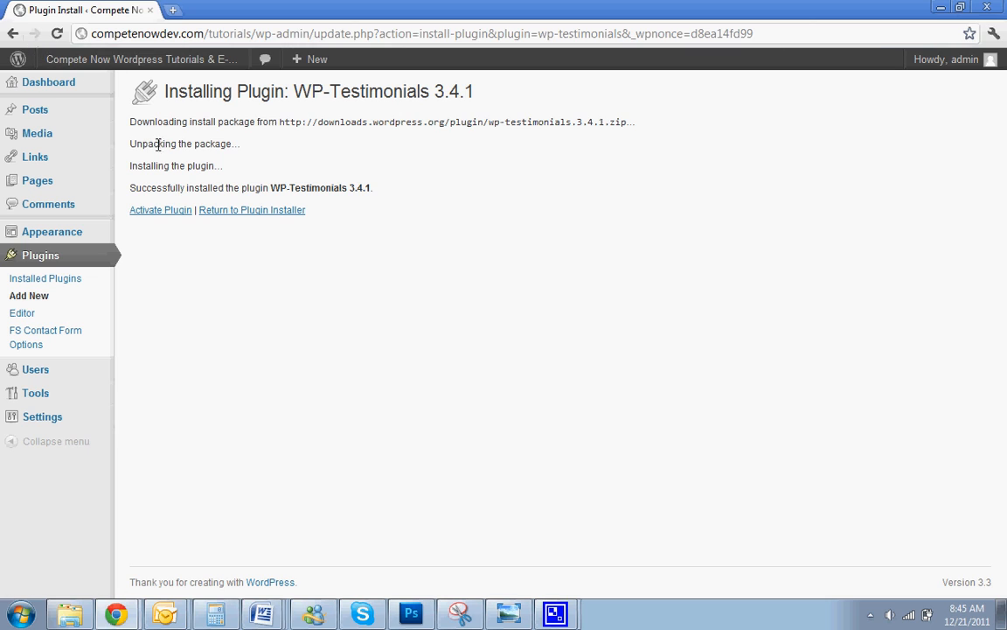
left_click(169, 215)
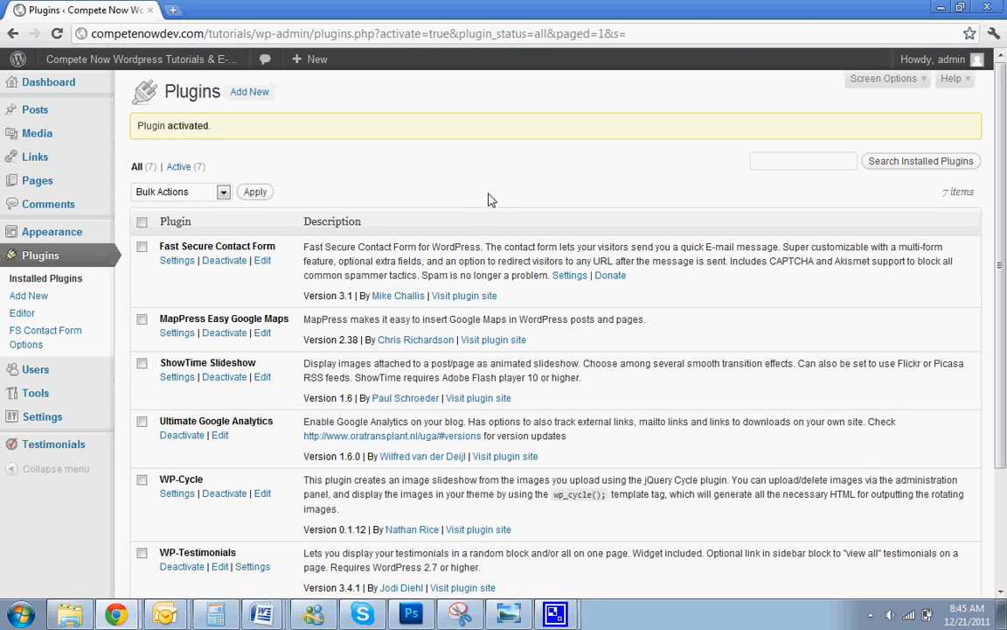
- Open the Testimonials management page and delete the plugin's existing sample testimonial
mouse_move(52, 133)
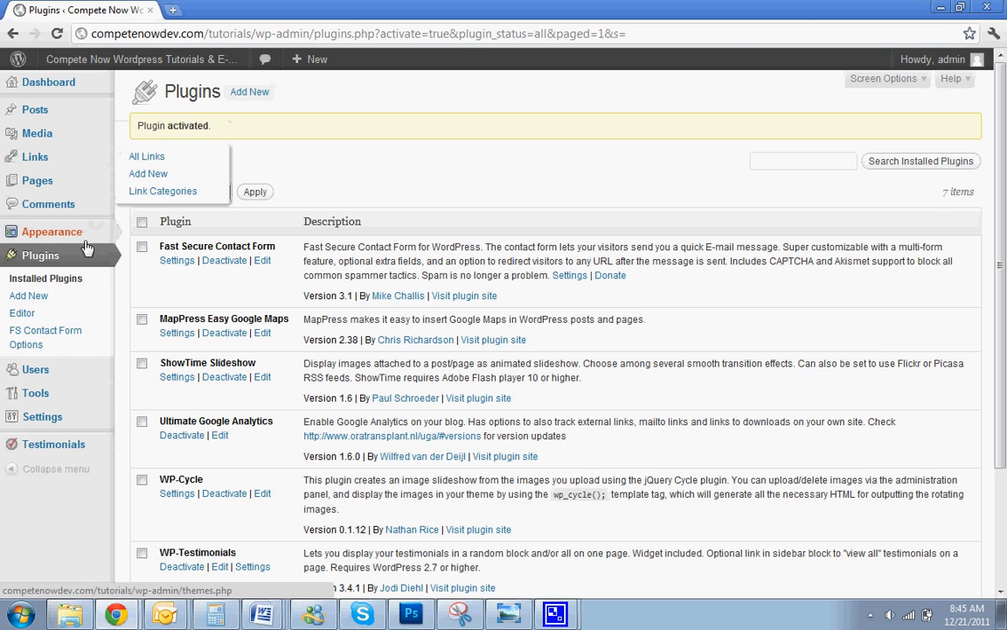
mouse_move(45, 453)
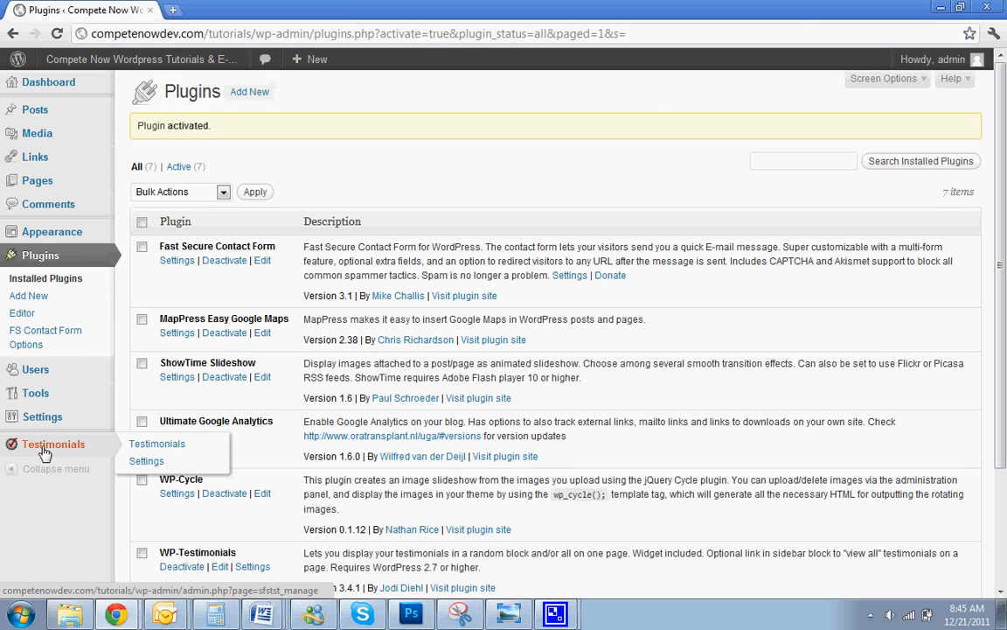
left_click(45, 452)
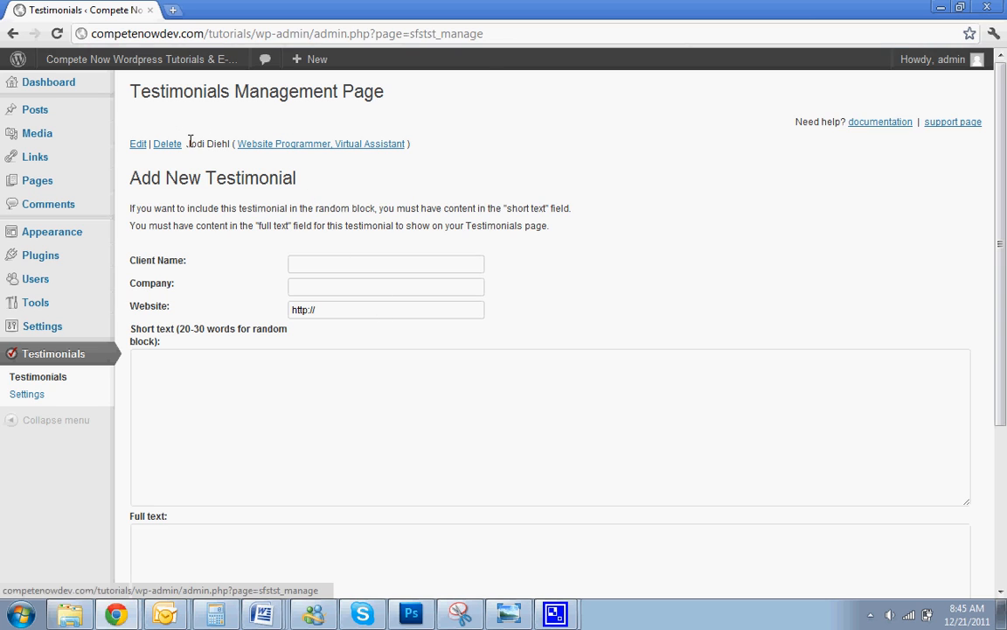
left_click_drag(185, 143, 231, 144)
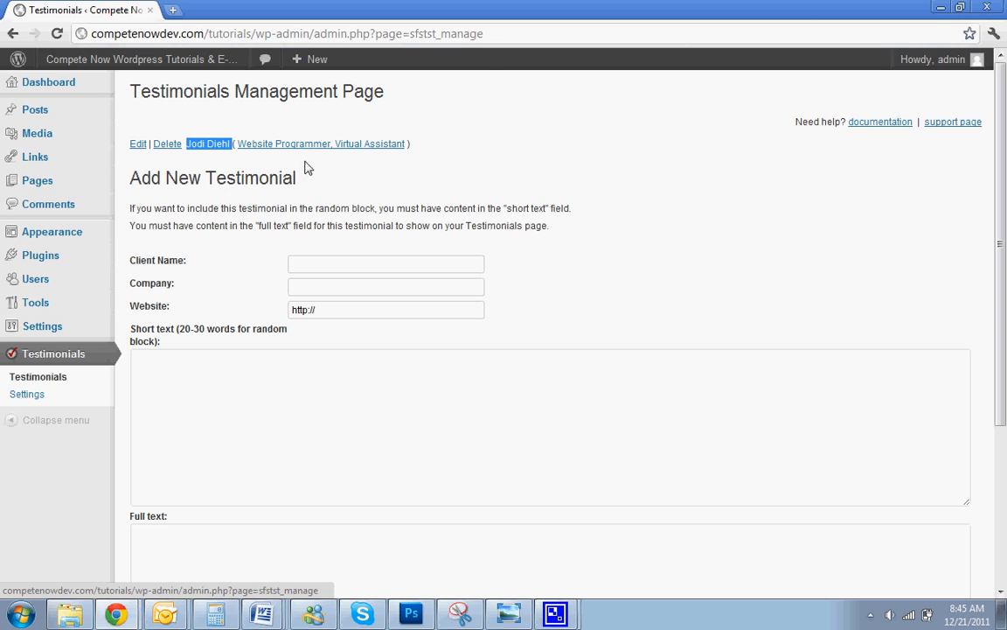
left_click(424, 147)
left_click(167, 149)
left_click(523, 327)
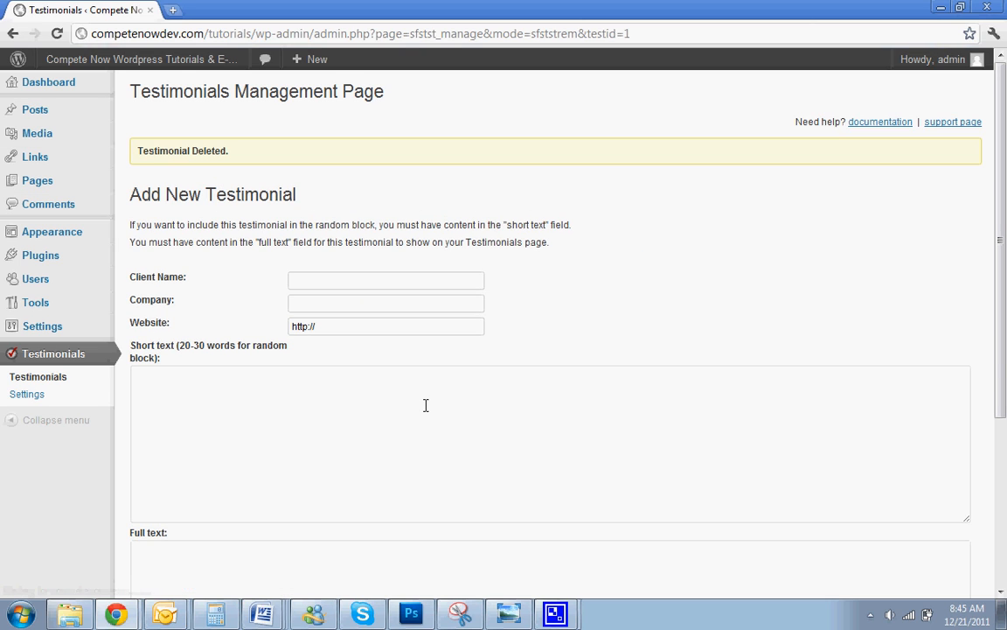
- Examine the fields of the Add New Testimonial form, from Client Name down to Sort order
scroll(641, 315, "down", 2)
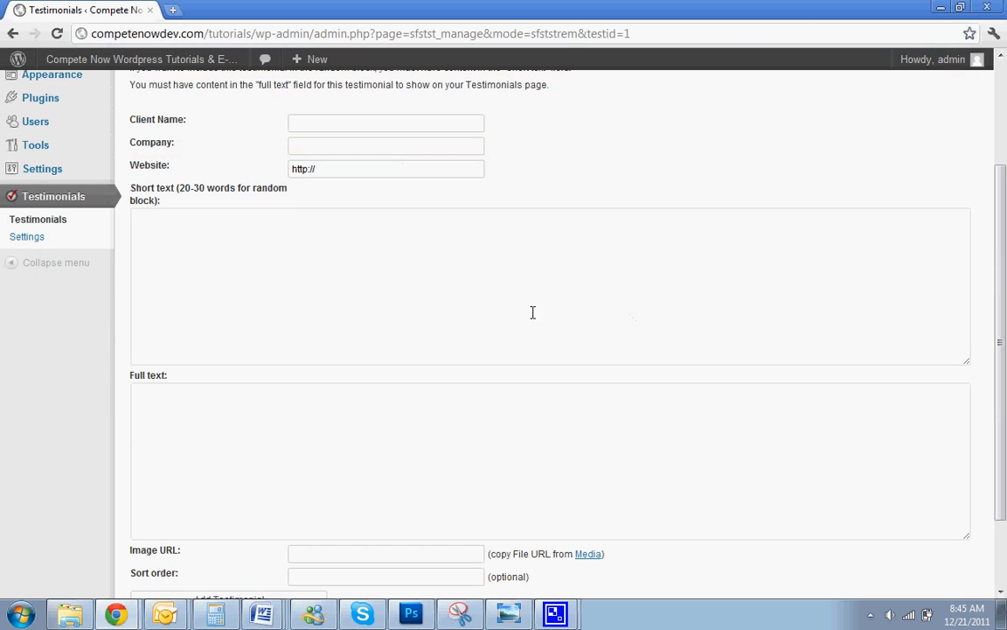
left_click(523, 343)
left_click(495, 416)
scroll(494, 416, "down", 2)
scroll(495, 416, "up", 4)
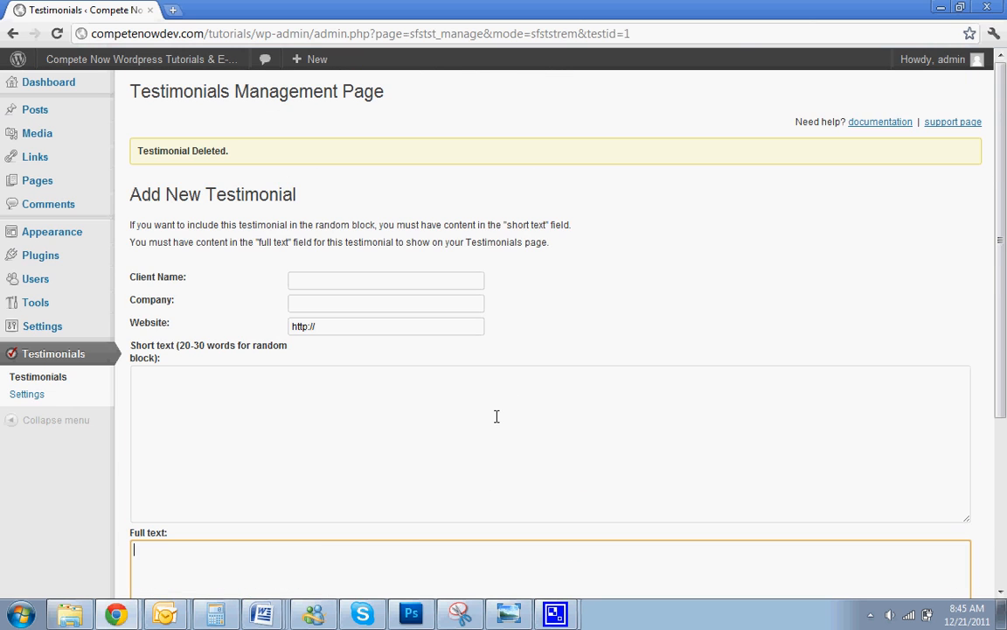
scroll(310, 338, "down", 1)
scroll(310, 333, "up", 2)
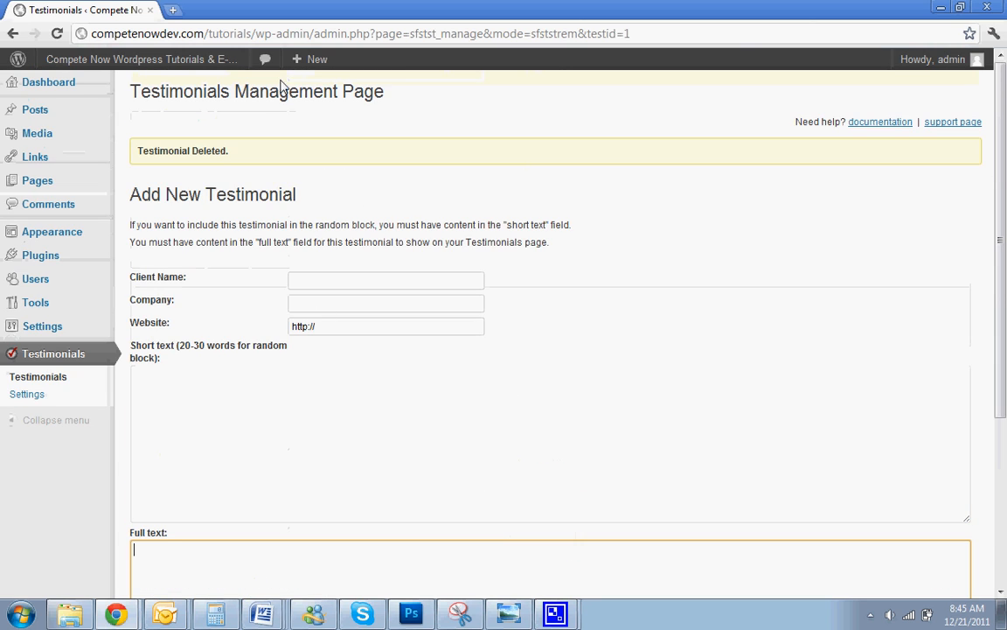
- Open startcompeting.com in a new browser tab and go to its Testimonials page under About
left_click(173, 10)
type("star")
key("Return")
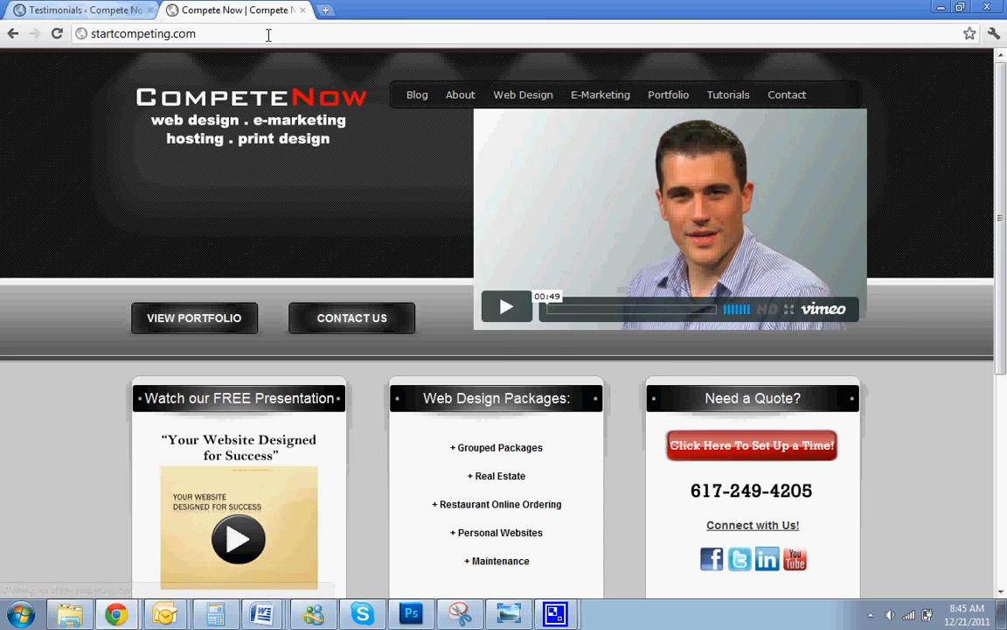
mouse_move(595, 118)
mouse_move(463, 103)
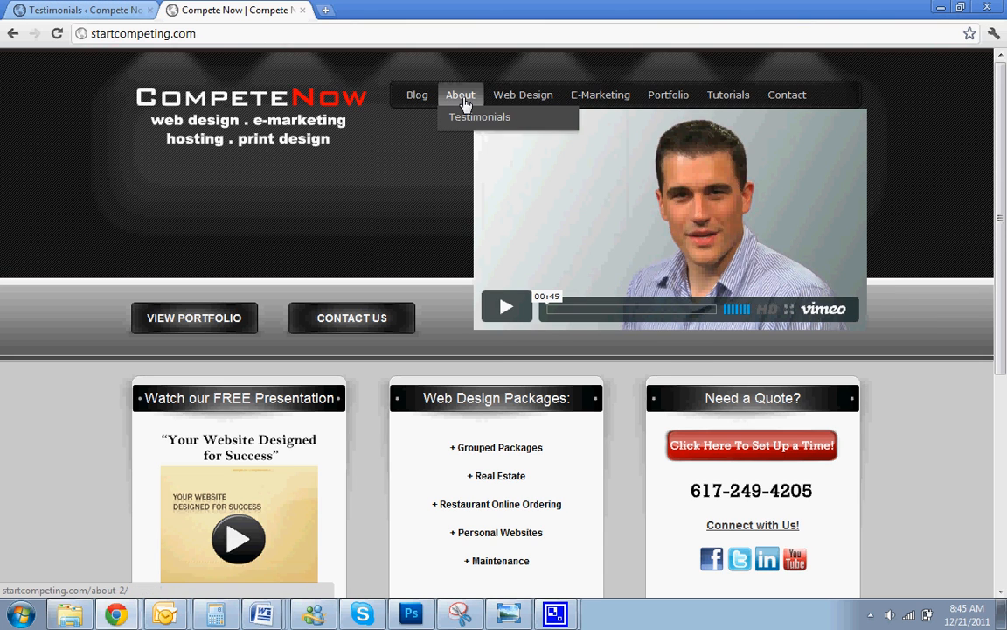
left_click(456, 122)
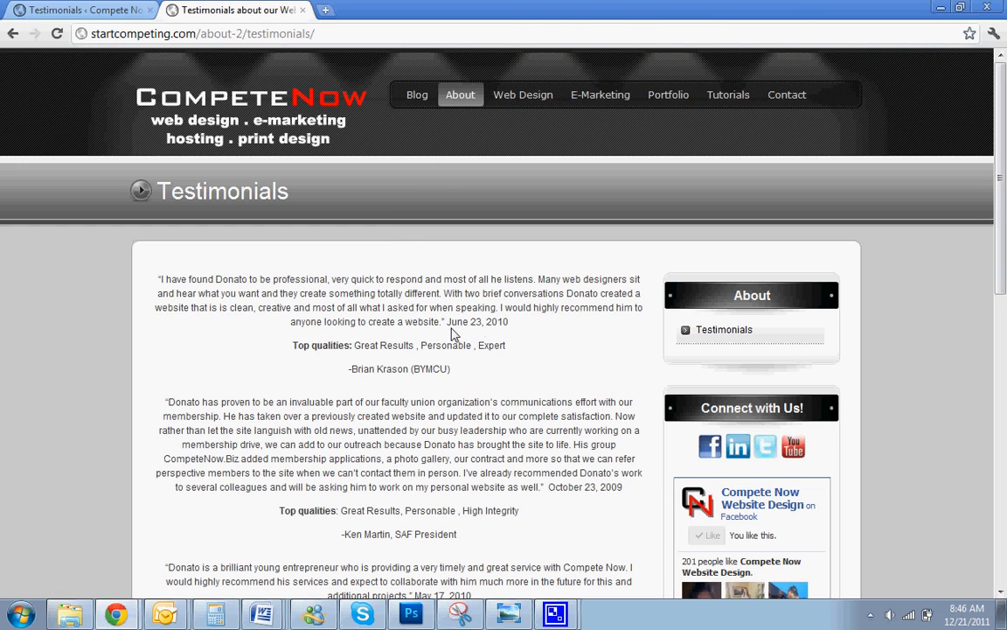
- Copy the first testimonial's quote without its date and return to the Add New Testimonial form
left_click_drag(444, 322, 158, 279)
right_click(189, 292)
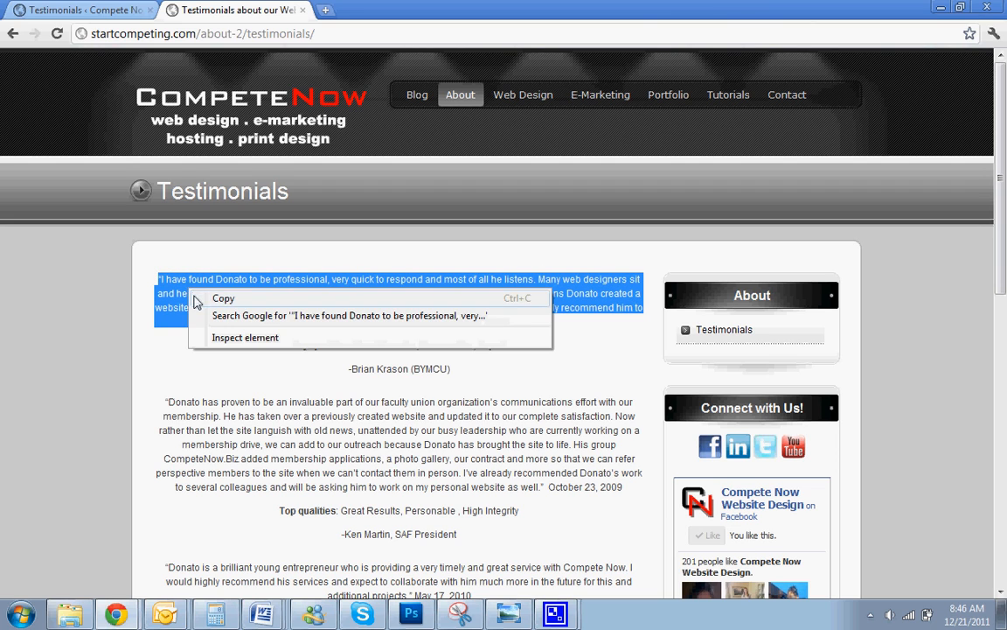
left_click(184, 266)
left_click(83, 10)
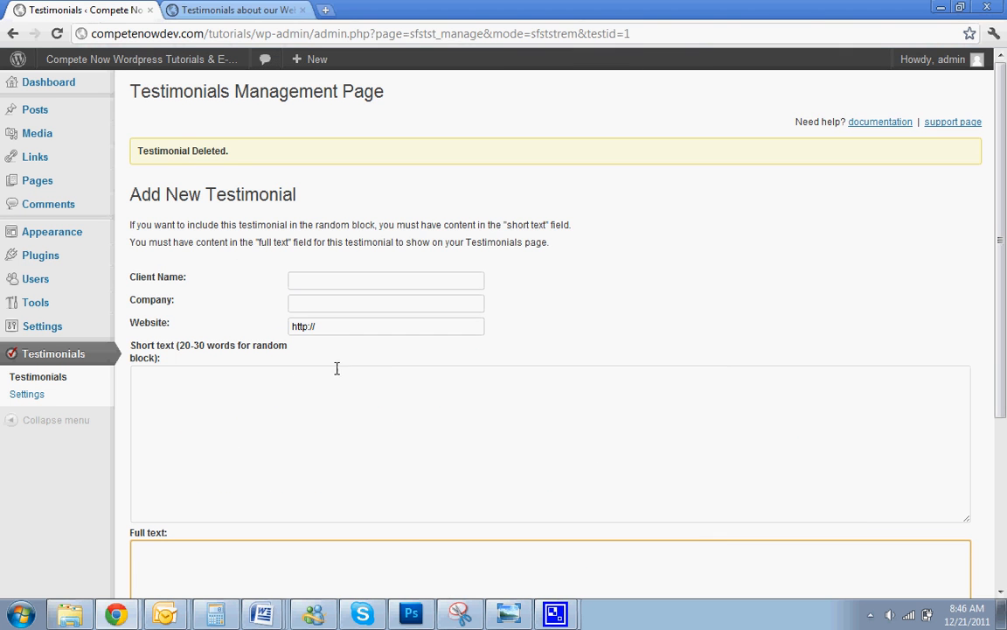
- Open the tutorial site's homepage in a new browser tab and look at its layout and sidebar
scroll(636, 306, "down", 3)
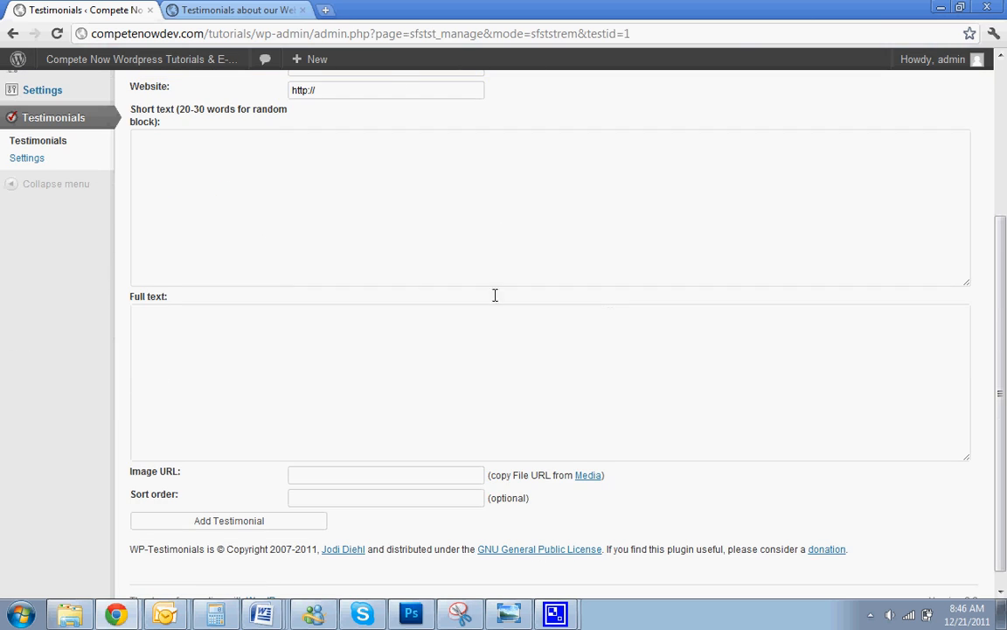
left_click(243, 189)
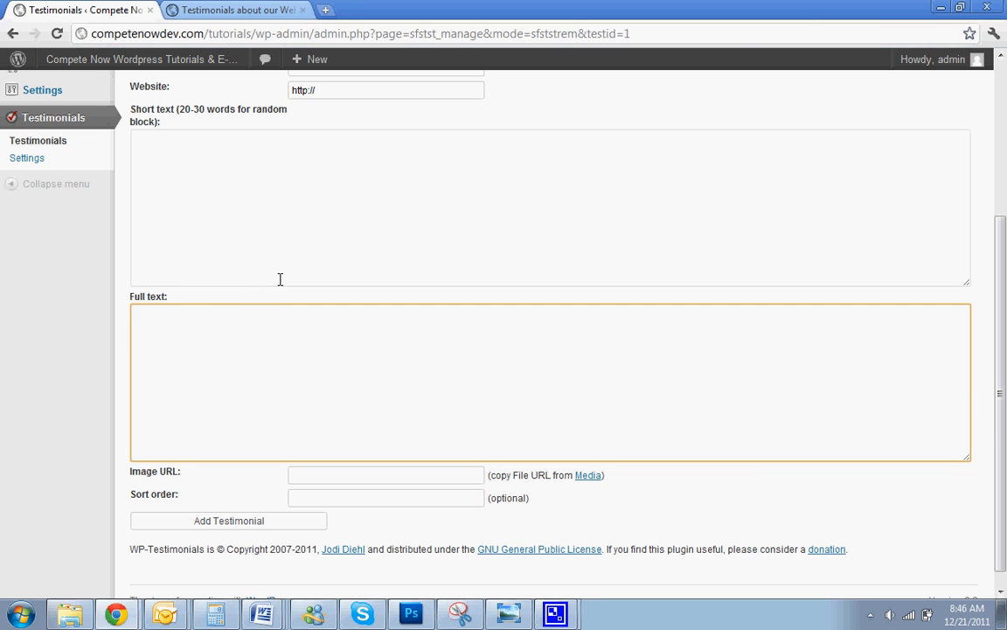
left_click(226, 9)
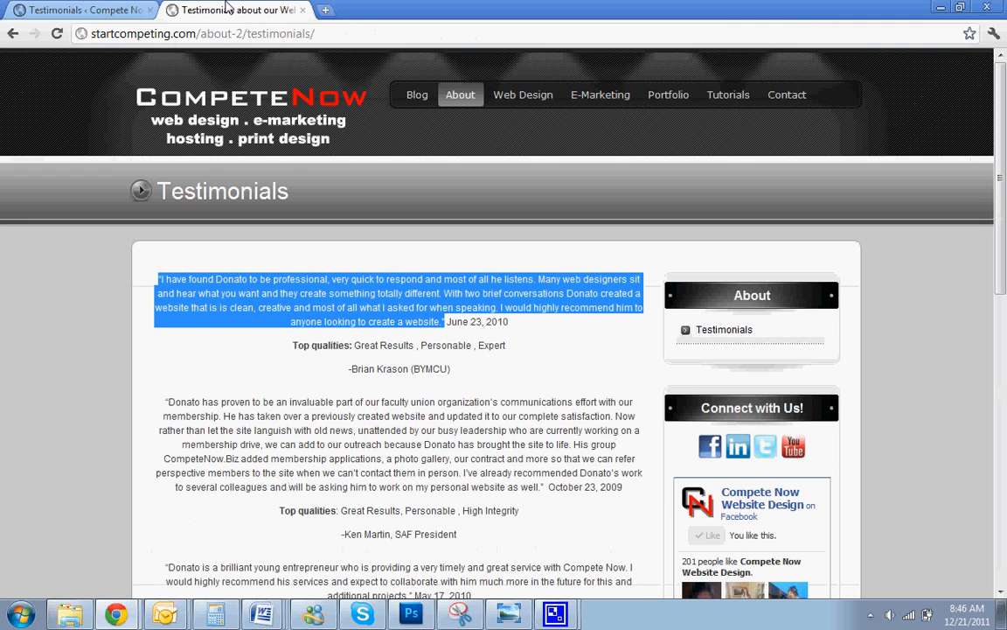
left_click(129, 7)
right_click(149, 63)
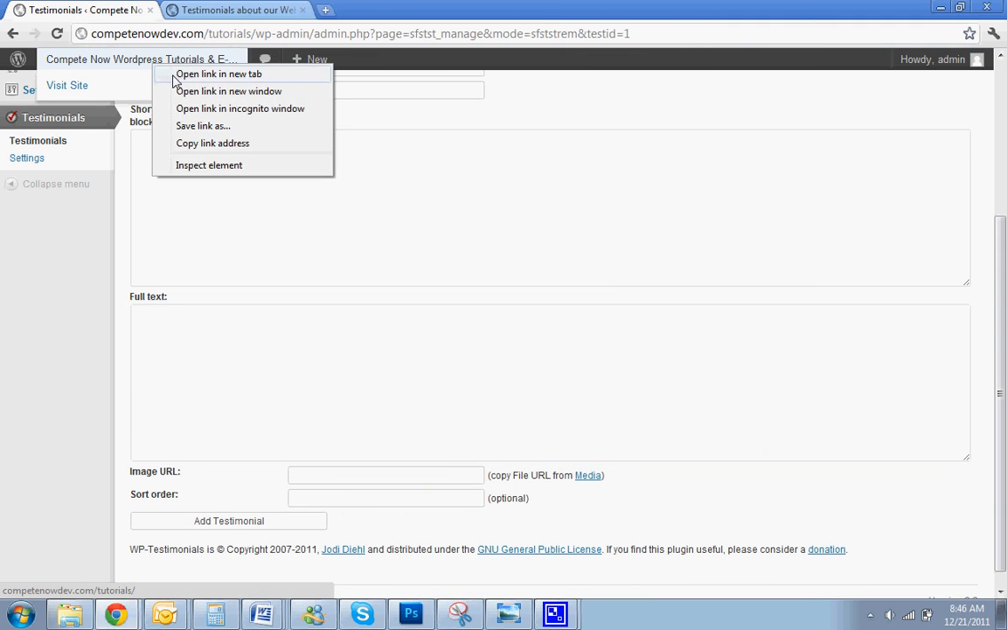
left_click(178, 75)
left_click(199, 12)
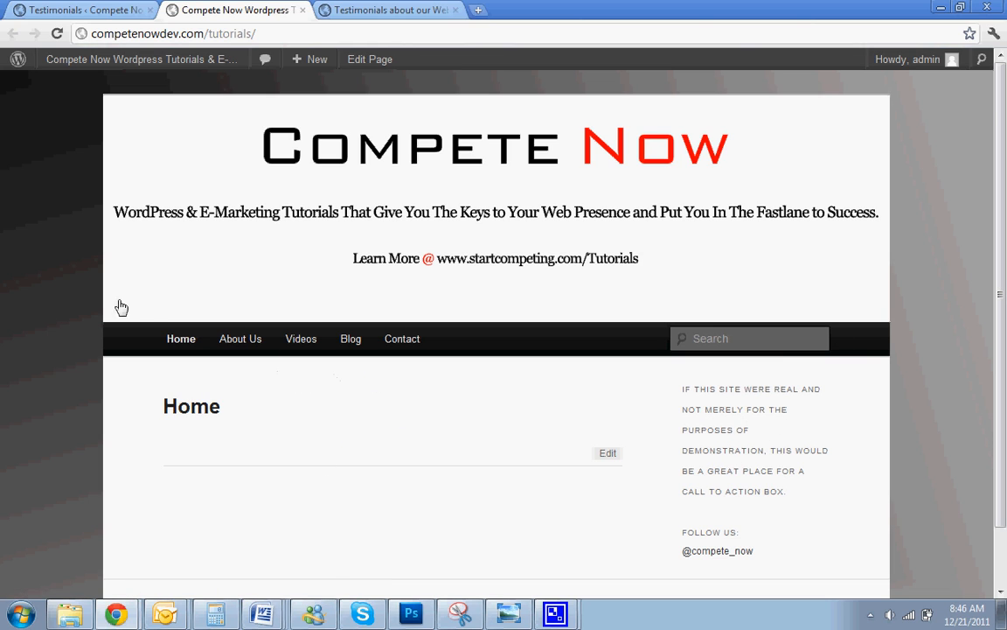
- Paste the copied testimonial quote into both the Full text and Short text of the new testimonial
left_click(103, 11)
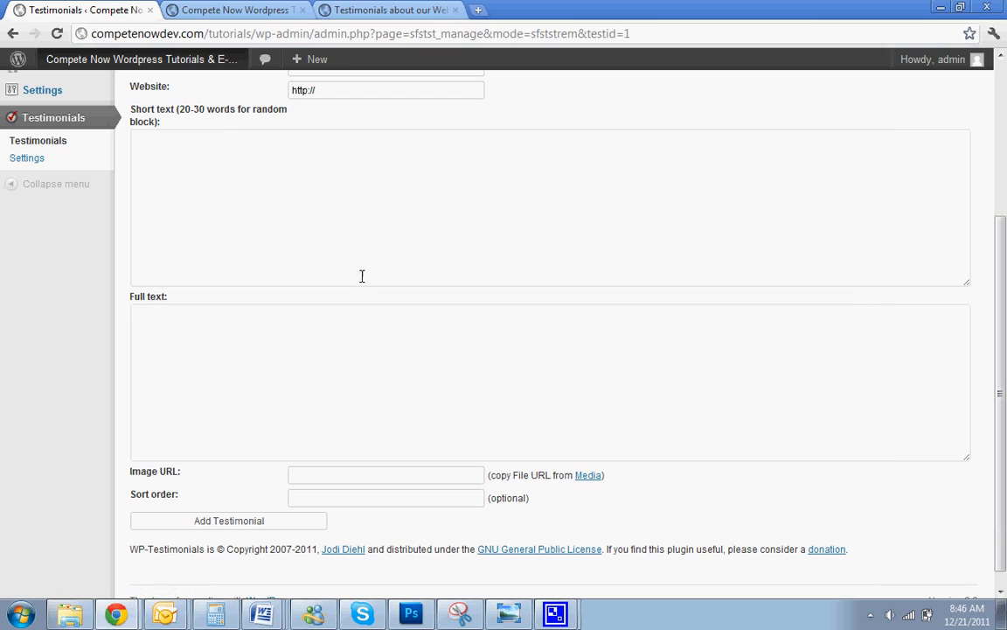
left_click(332, 227)
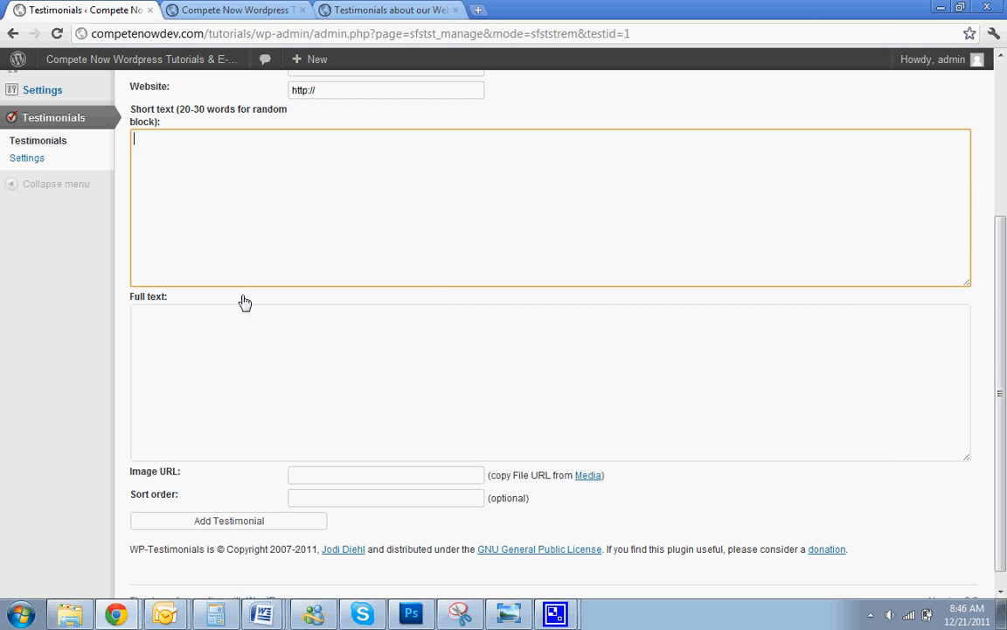
left_click(223, 338)
right_click(224, 338)
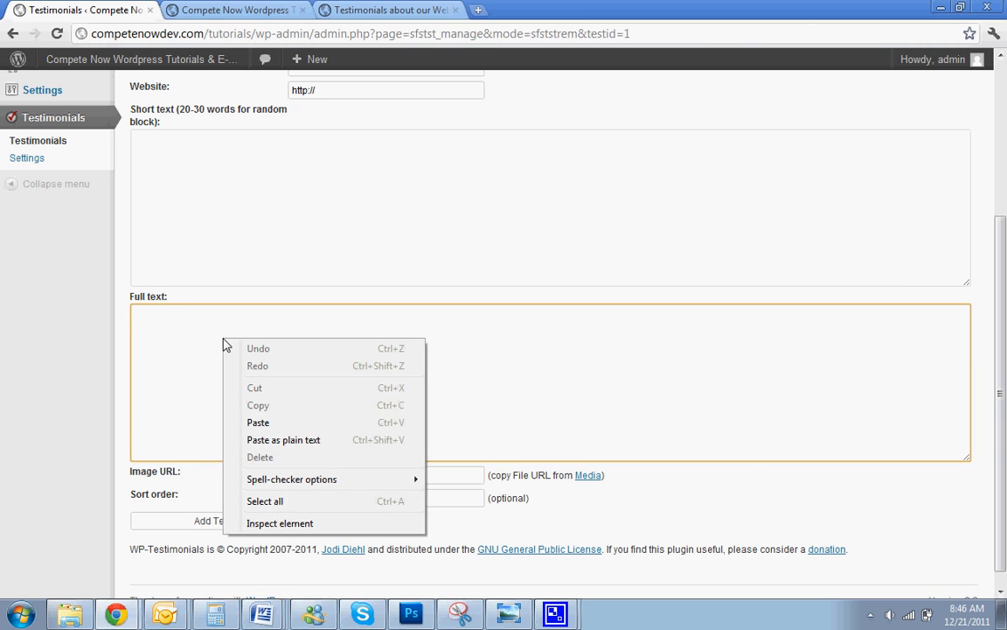
left_click(265, 422)
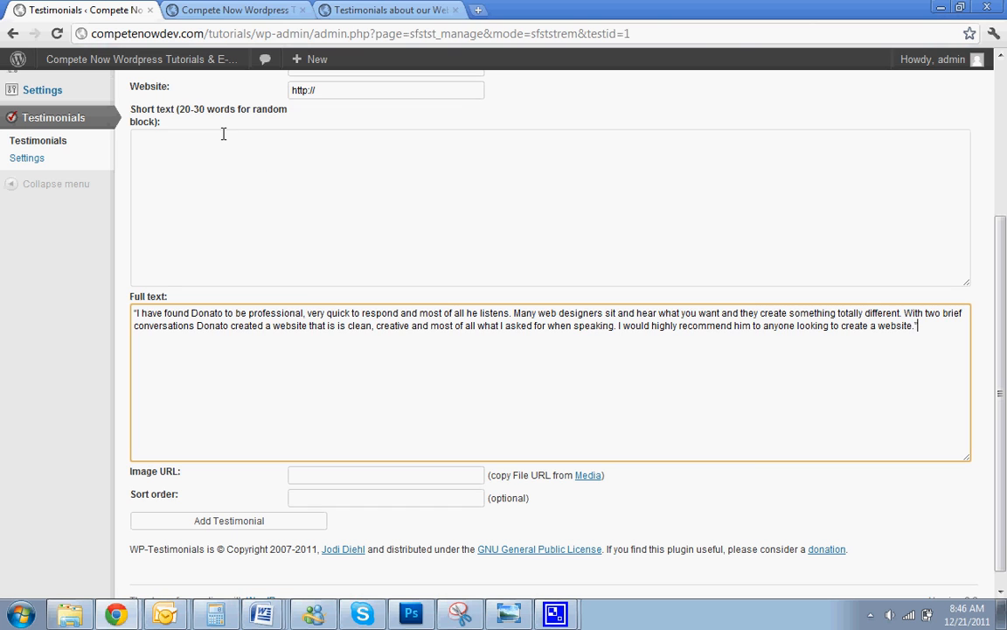
left_click(209, 168)
right_click(209, 169)
left_click(210, 249)
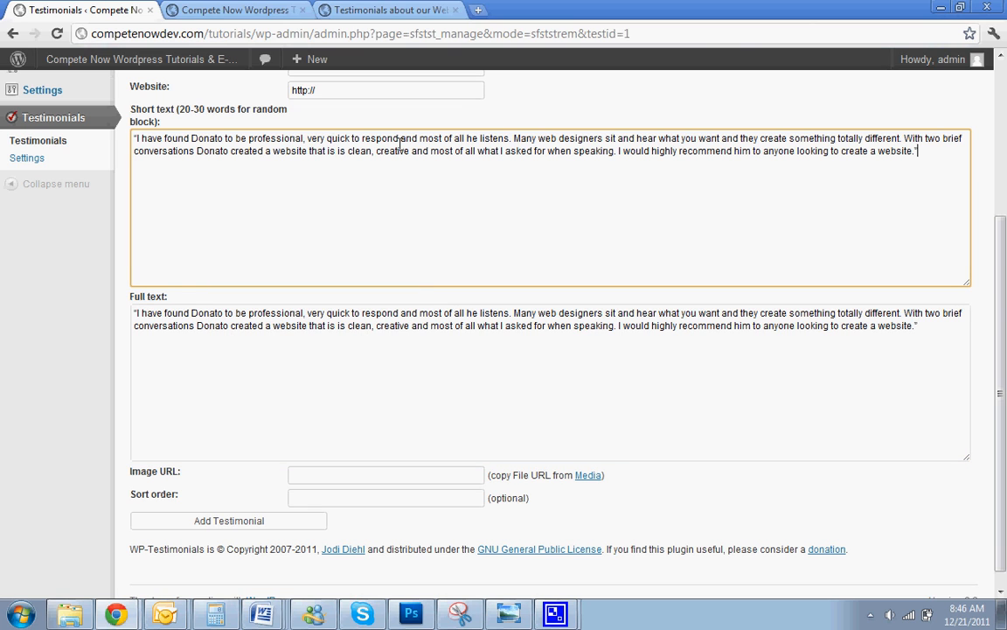
- Check the pasted Short text and Full text of the new testimonial against the source Testimonials page
left_click(330, 10)
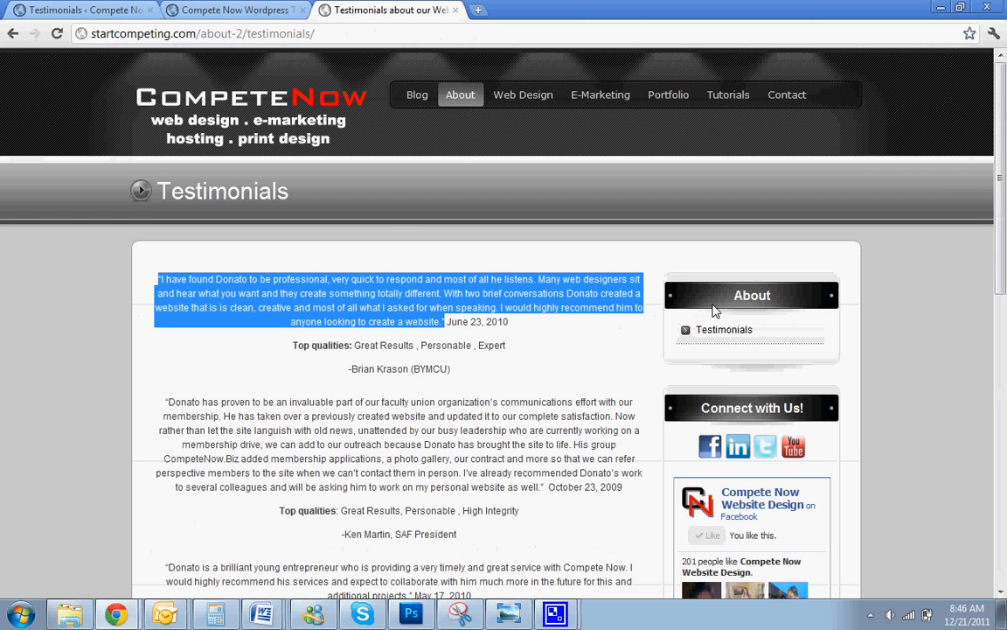
left_click(50, 8)
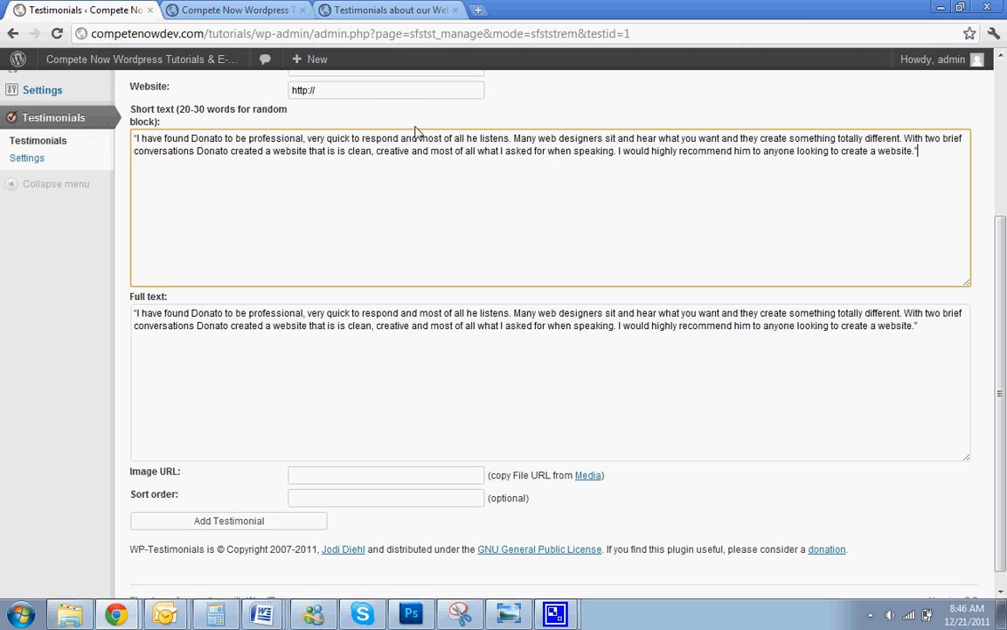
left_click(376, 137)
scroll(379, 270, "up", 2)
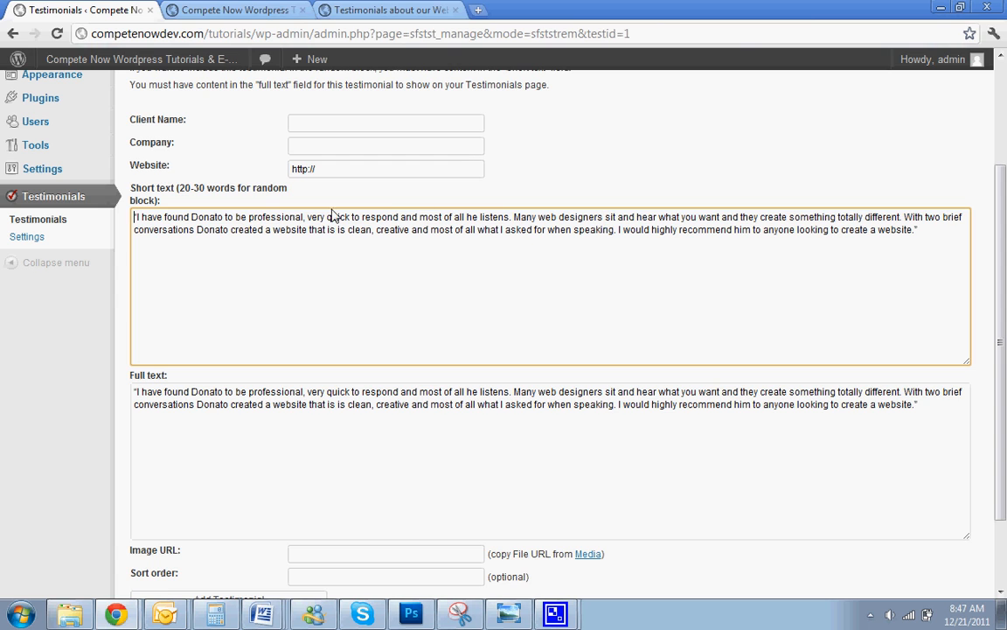
left_click(920, 247)
scroll(438, 265, "down", 2)
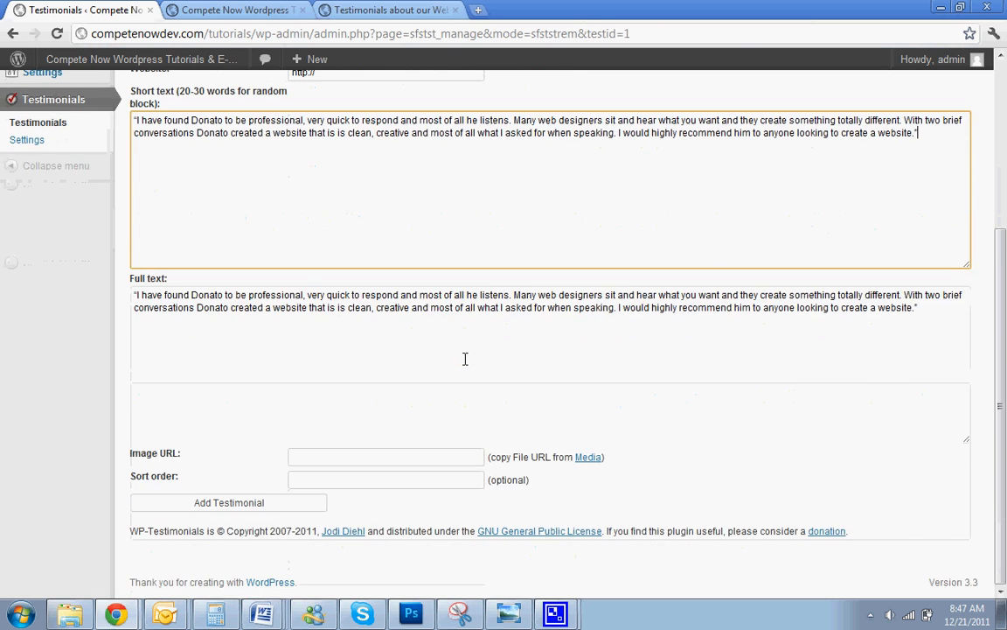
scroll(465, 360, "up", 5)
- Enter the client's first name and last initial after a dash as the Client Name, and add the testimonial
left_click(453, 263)
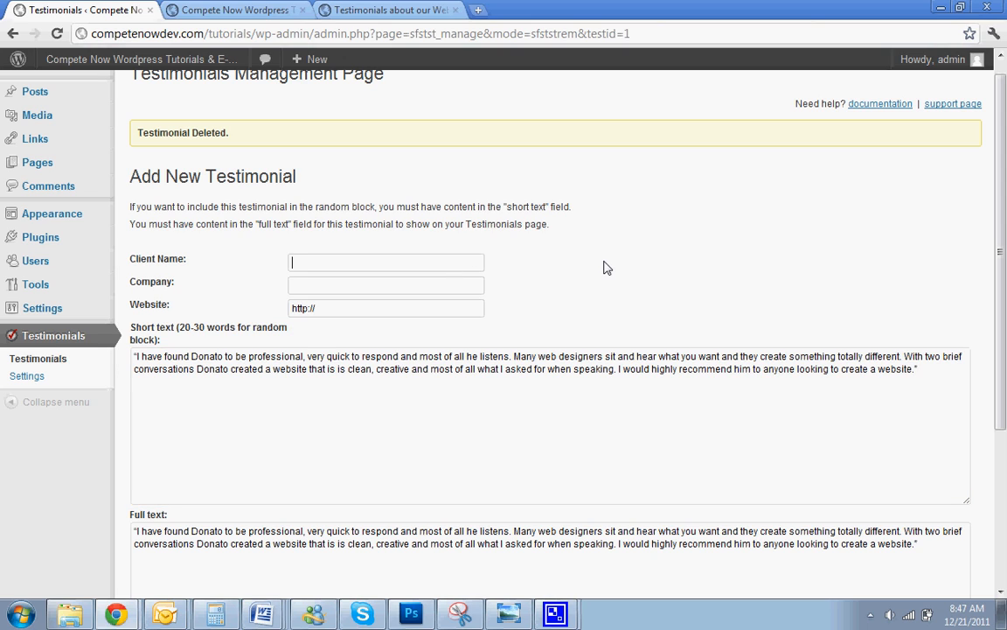
type("- Br")
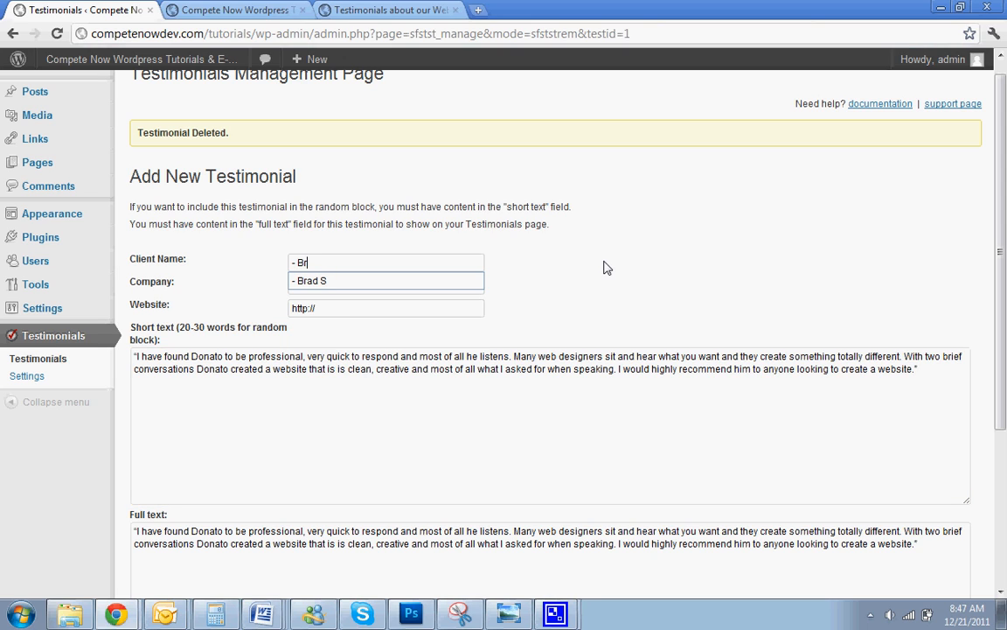
left_click(362, 10)
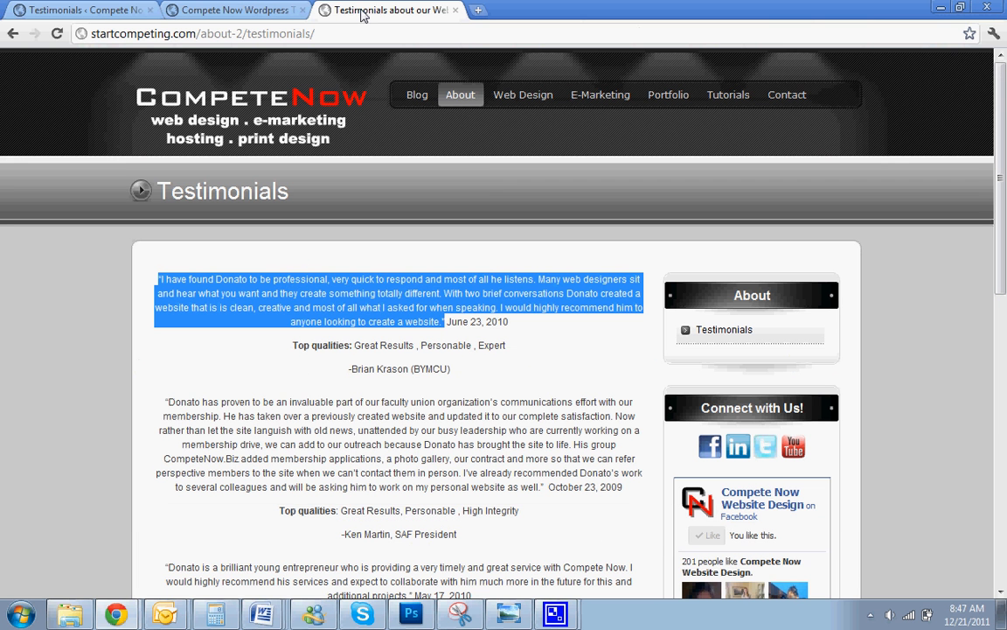
left_click(122, 7)
type("rian K")
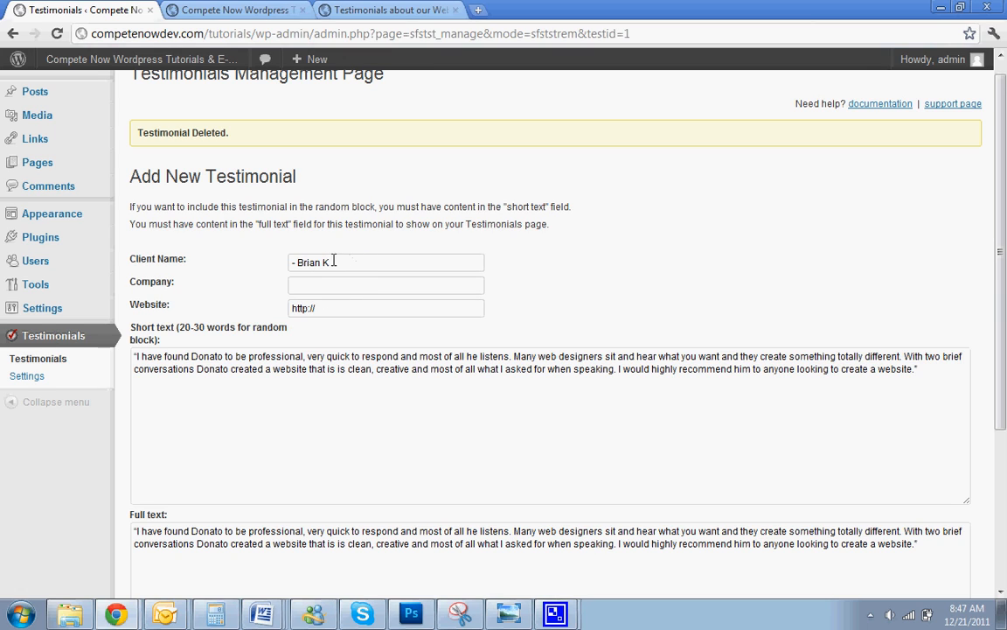
left_click(333, 260)
scroll(522, 400, "down", 3)
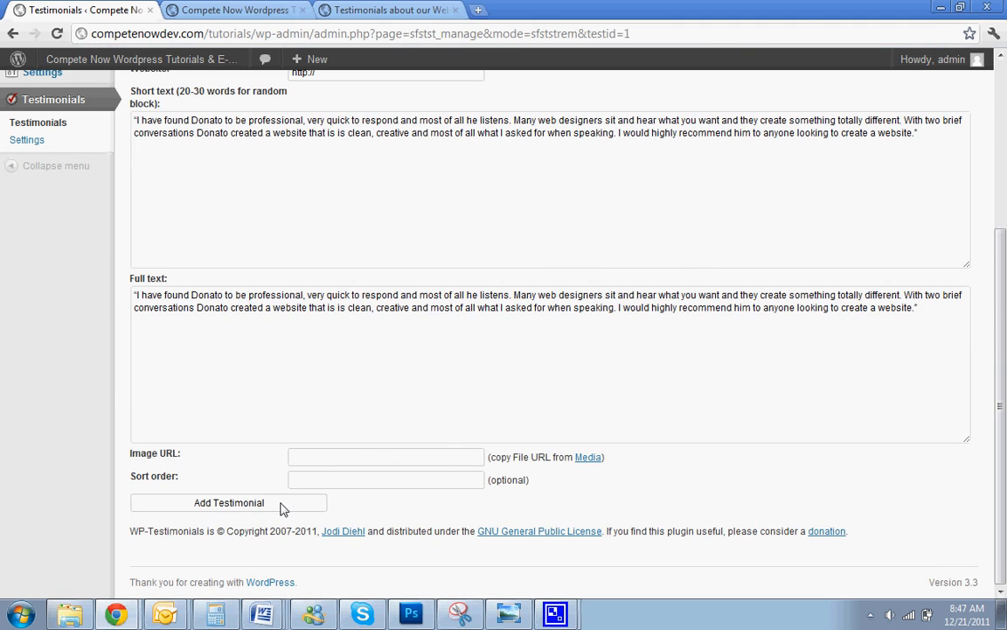
left_click(282, 507)
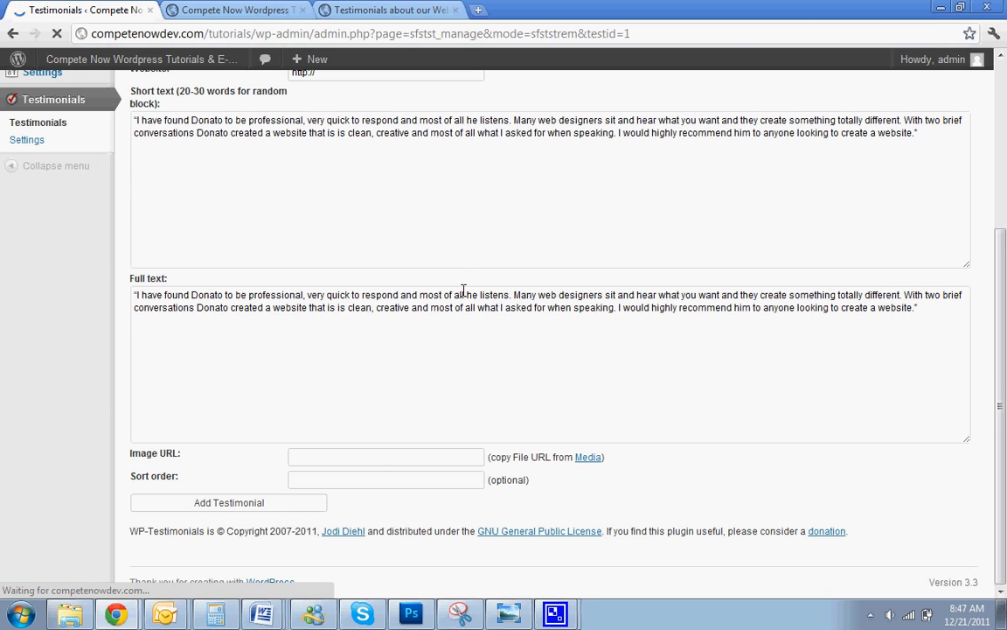
- Review the testimonial entries and the blank Add New Testimonial form, including its Image URL and Sort order fields
scroll(414, 361, "down", 1)
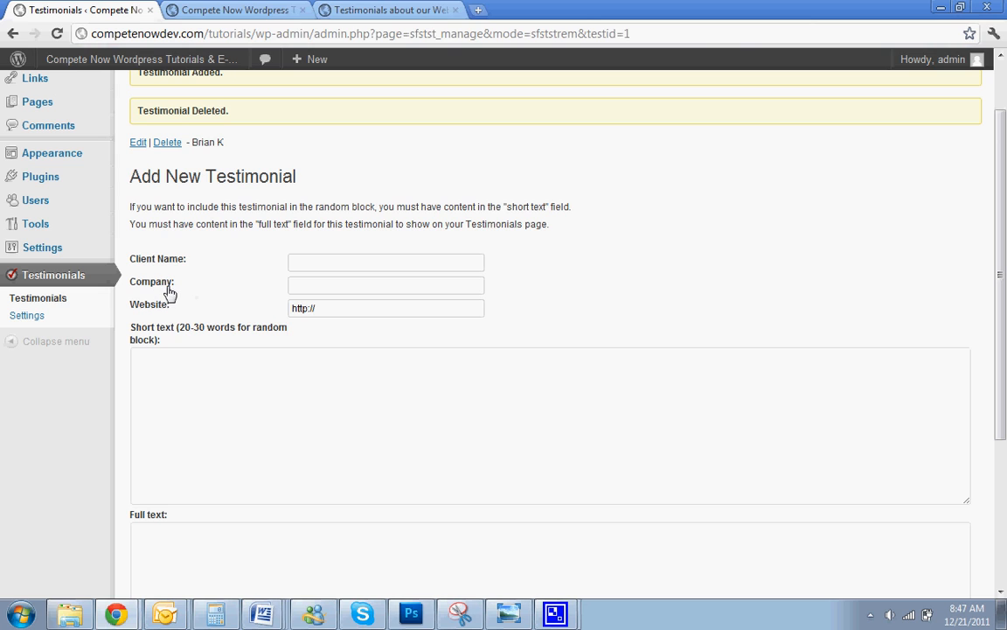
scroll(329, 286, "down", 3)
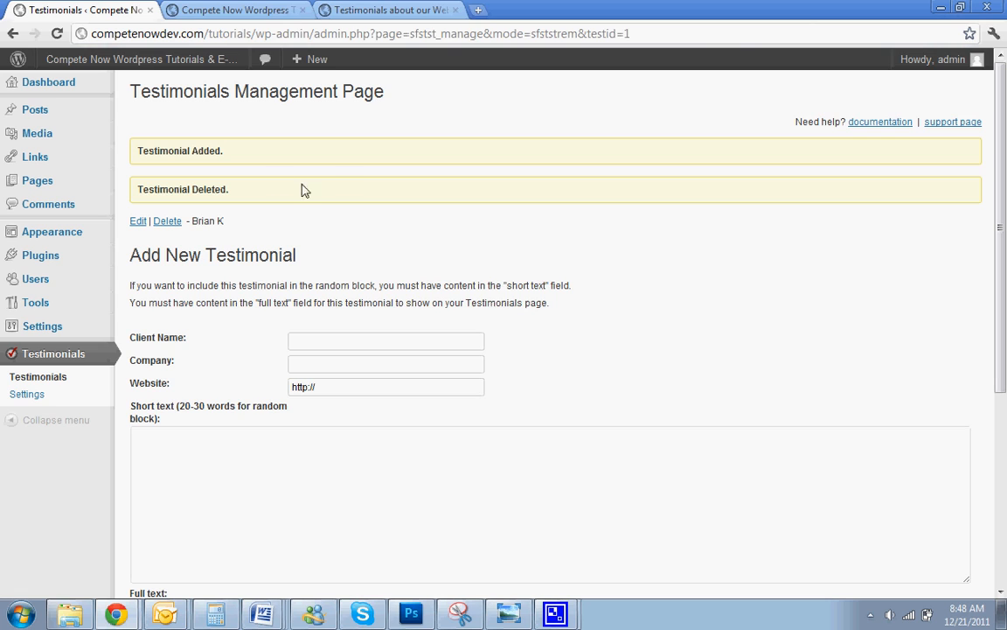
scroll(262, 284, "down", 4)
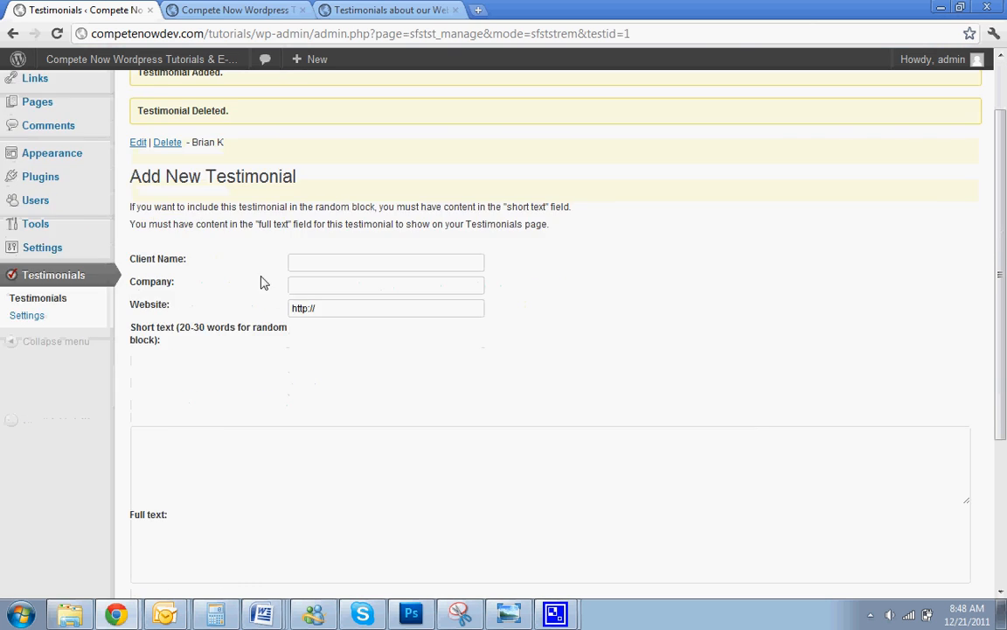
left_click(374, 476)
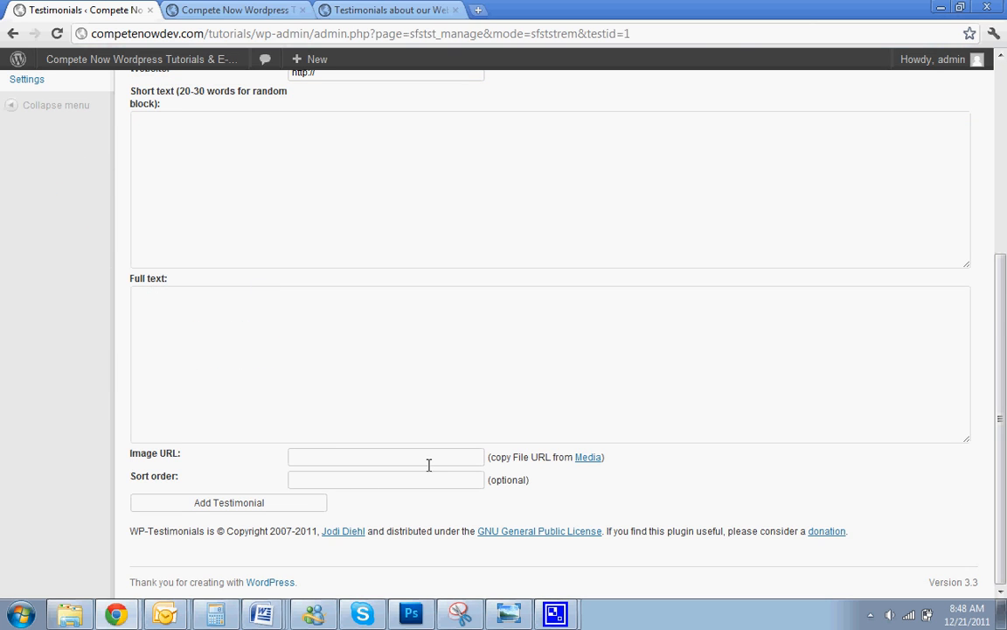
scroll(472, 330, "up", 4)
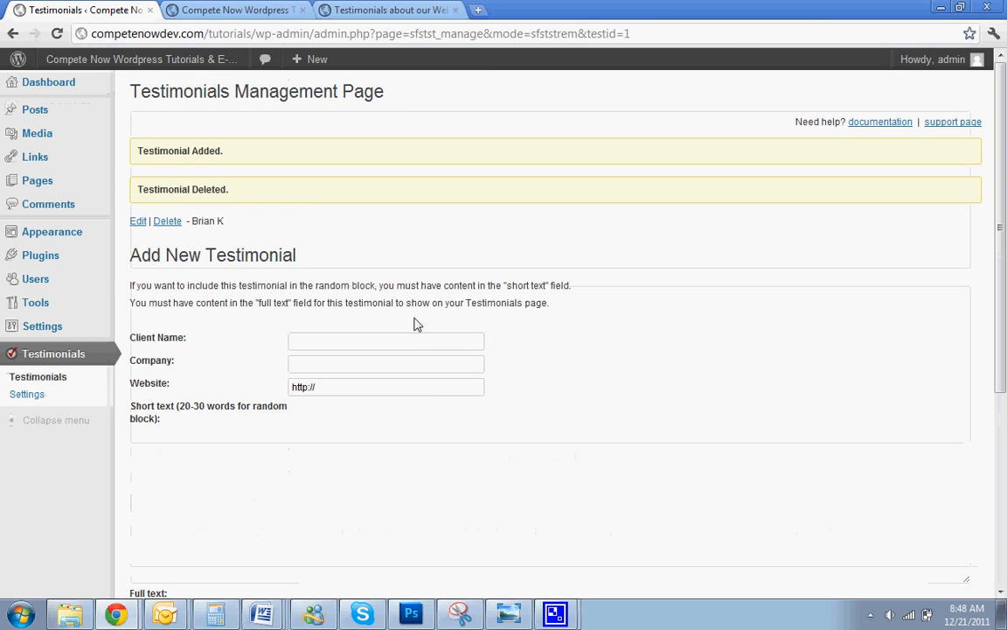
scroll(516, 531, "down", 4)
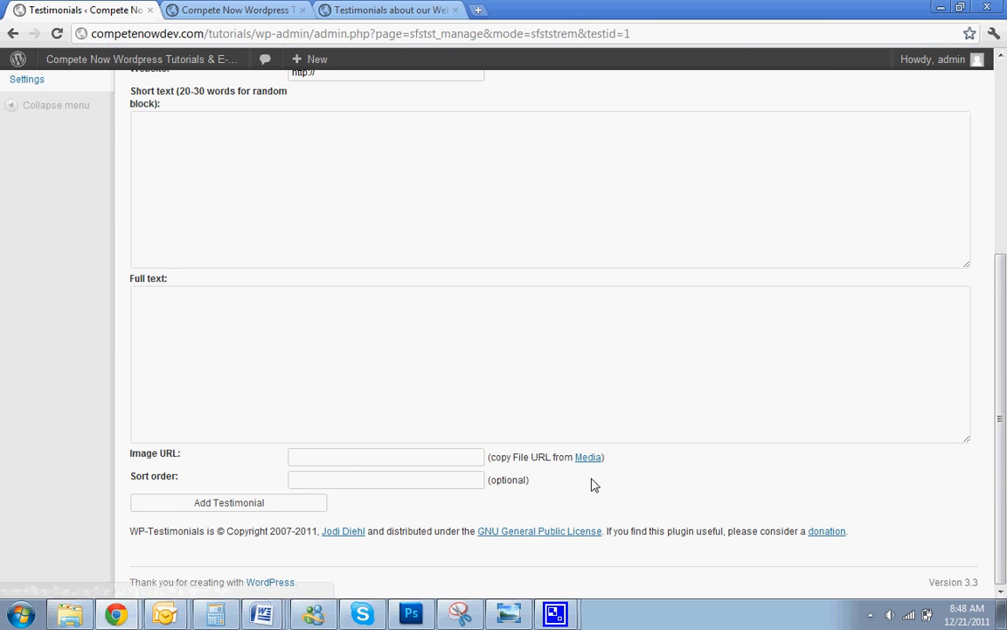
scroll(442, 467, "up", 4)
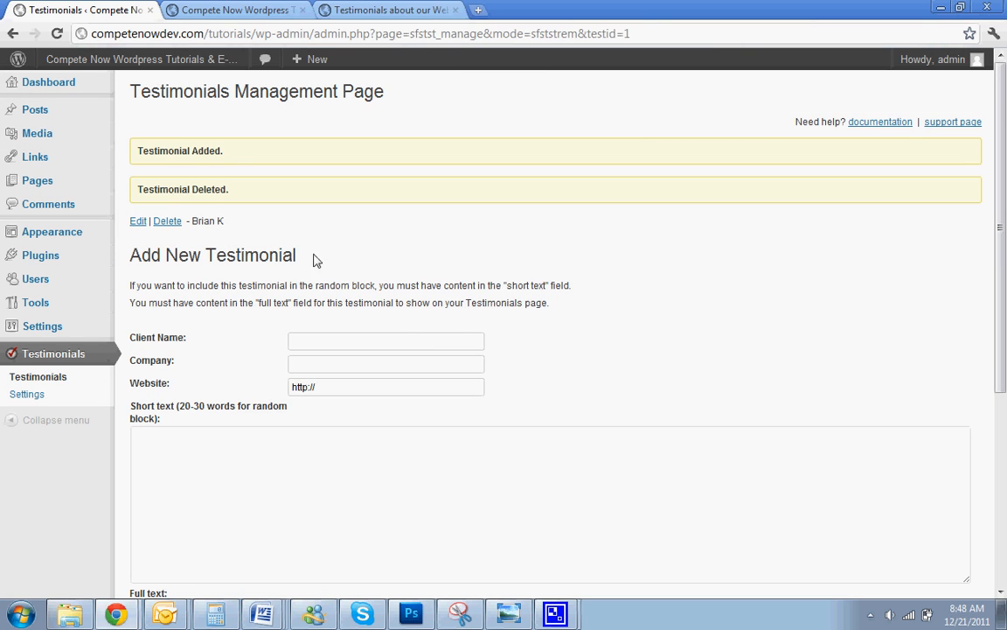
- Copy the second testimonial's quote without its date from startcompeting.com and return to the Add New Testimonial form
left_click(358, 12)
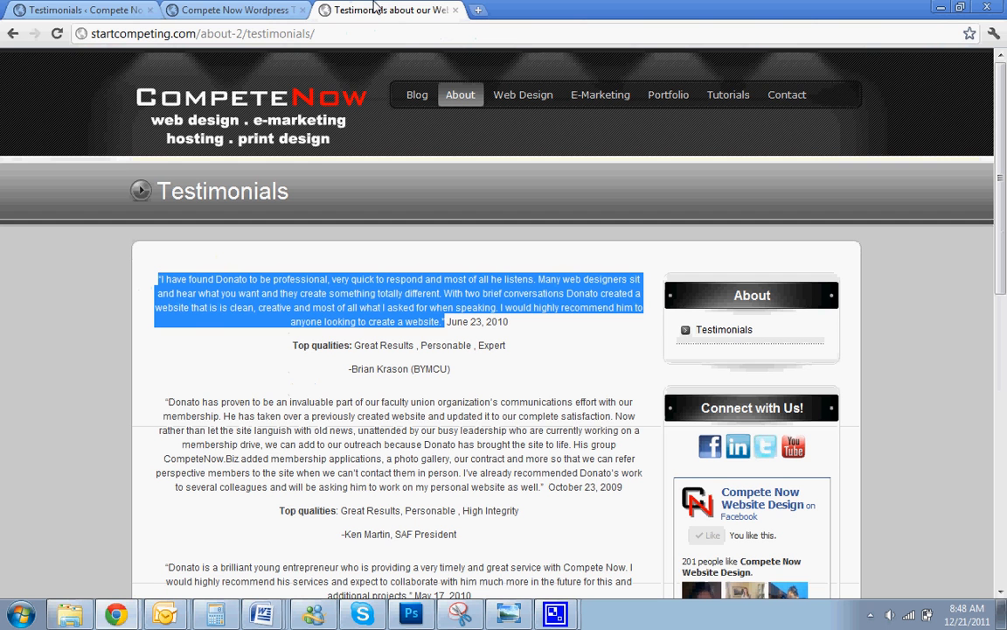
left_click(338, 254)
scroll(237, 300, "down", 3)
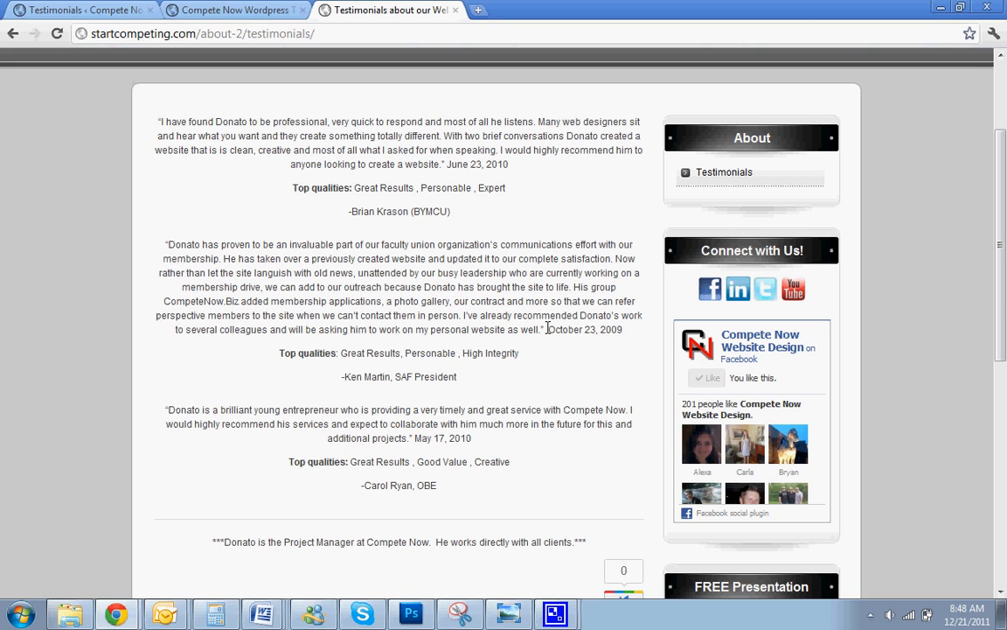
left_click_drag(546, 328, 156, 241)
key("ctrl+c")
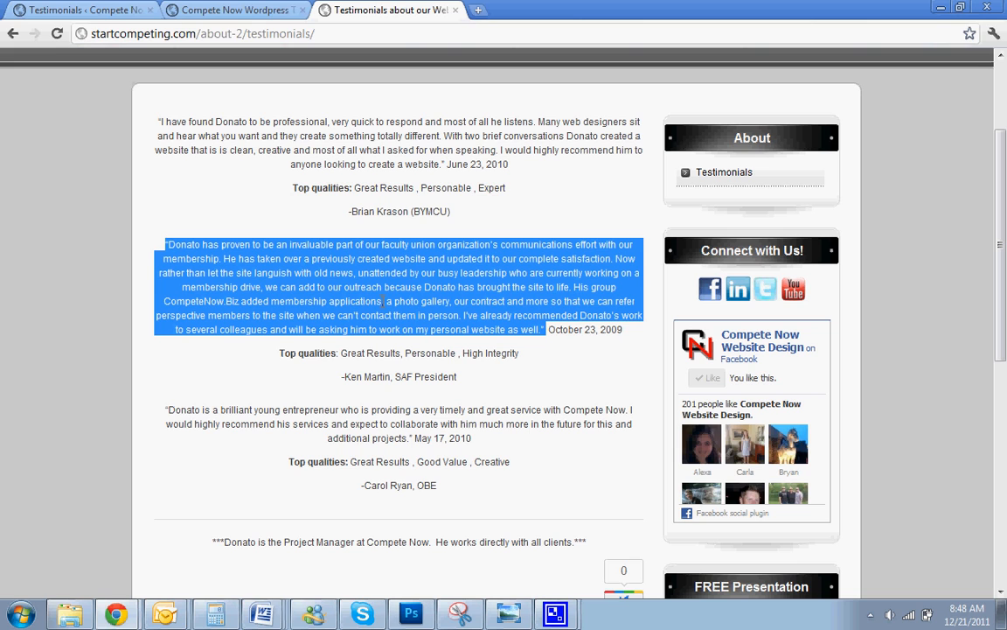
left_click(60, 9)
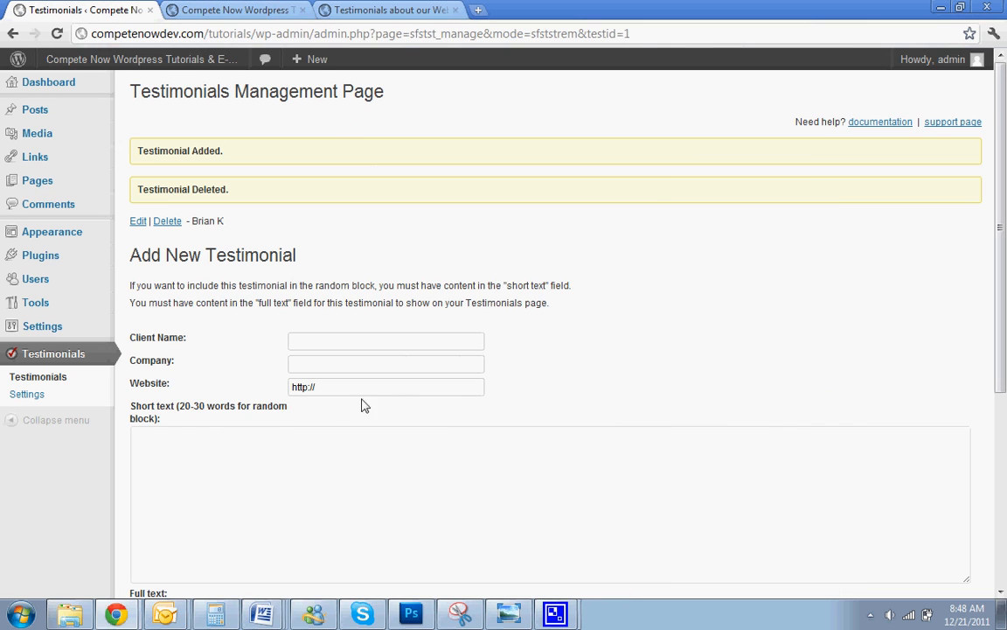
- Paste the copied quote into both Short text and Full text, and enter the client's first name and last initial after a dash
left_click(332, 436)
key("ctrl+v")
scroll(331, 437, "down", 3)
left_click(331, 437)
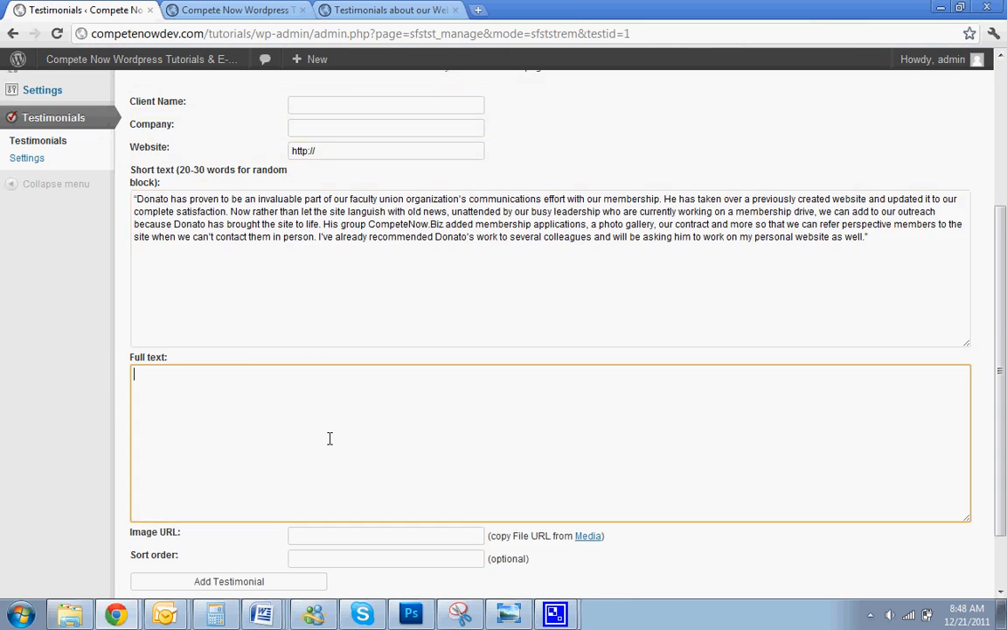
key("ctrl+v")
scroll(329, 438, "up", 3)
left_click(394, 347)
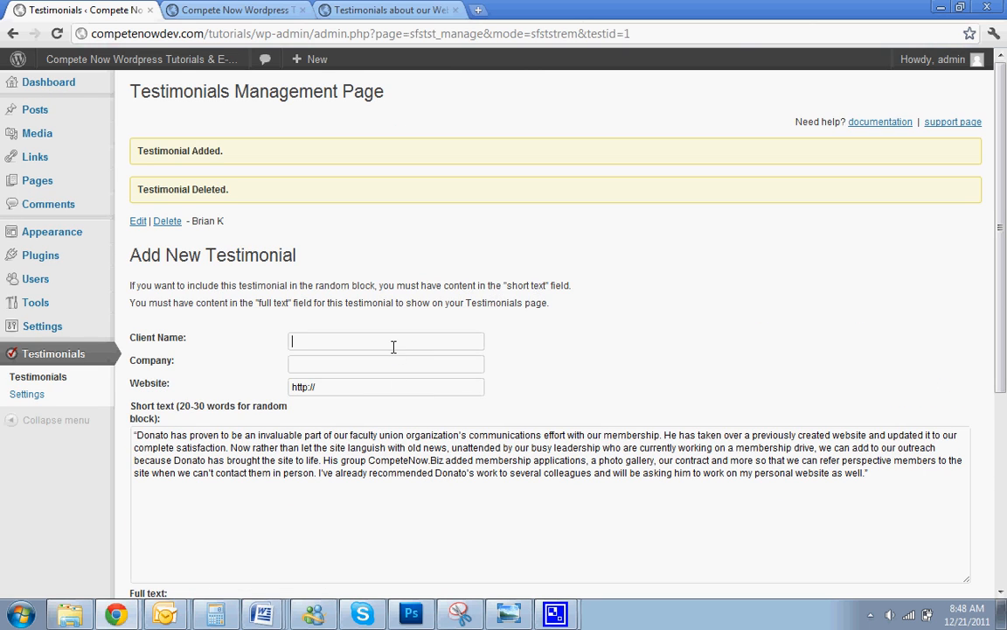
type("- Ken M")
- Shorten the Short text by deleting everything after "brought the site to life." while keeping the closing quotation mark
scroll(610, 378, "down", 3)
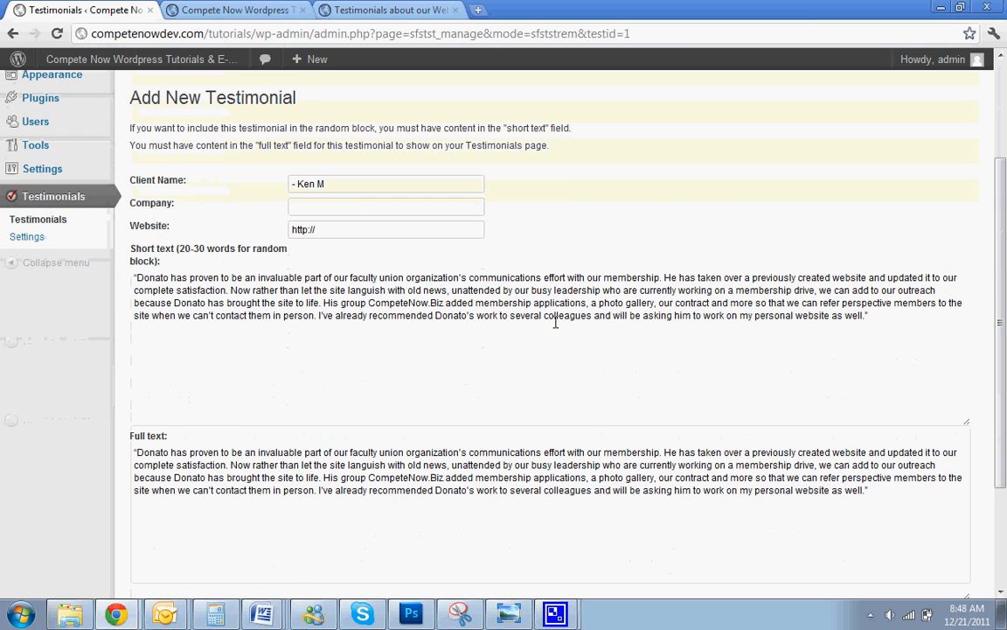
left_click(510, 319)
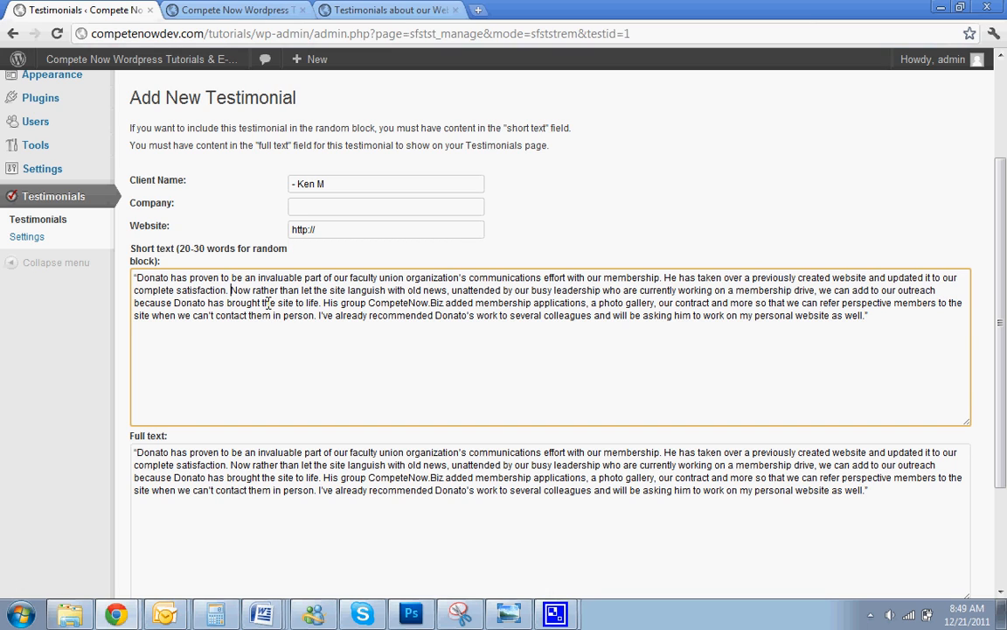
left_click_drag(324, 302, 864, 316)
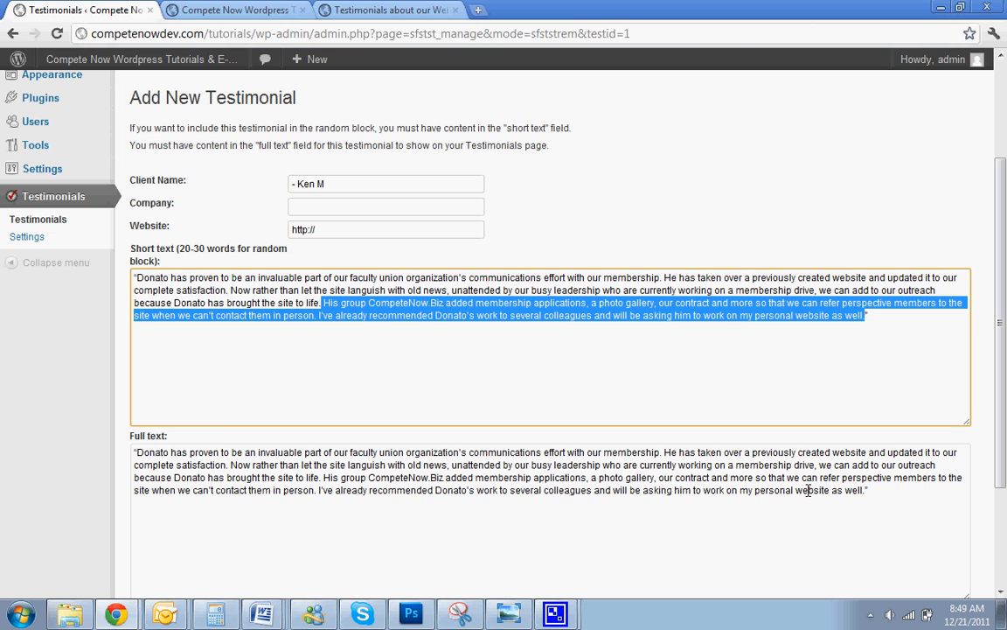
key("Delete")
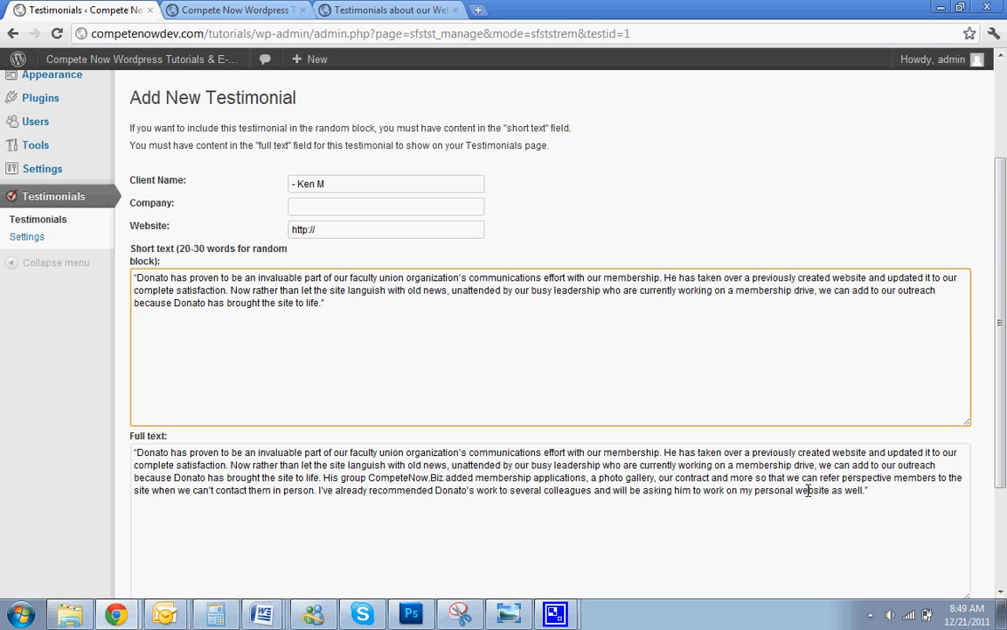
- Check the completed form and add the second testimonial with its shortened Short text
scroll(999, 386, "down", 3)
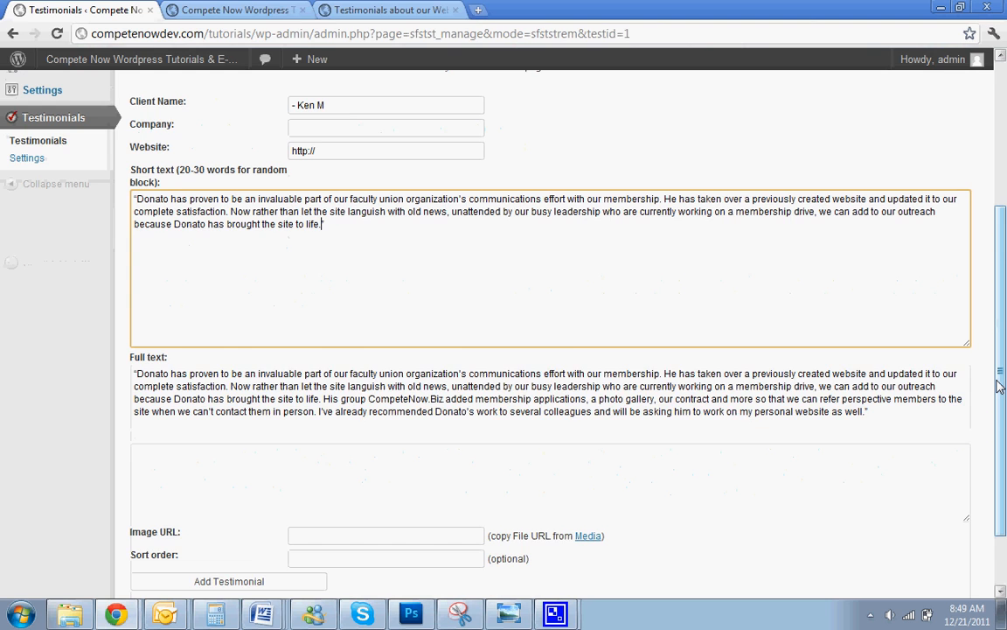
scroll(1000, 385, "up", 5)
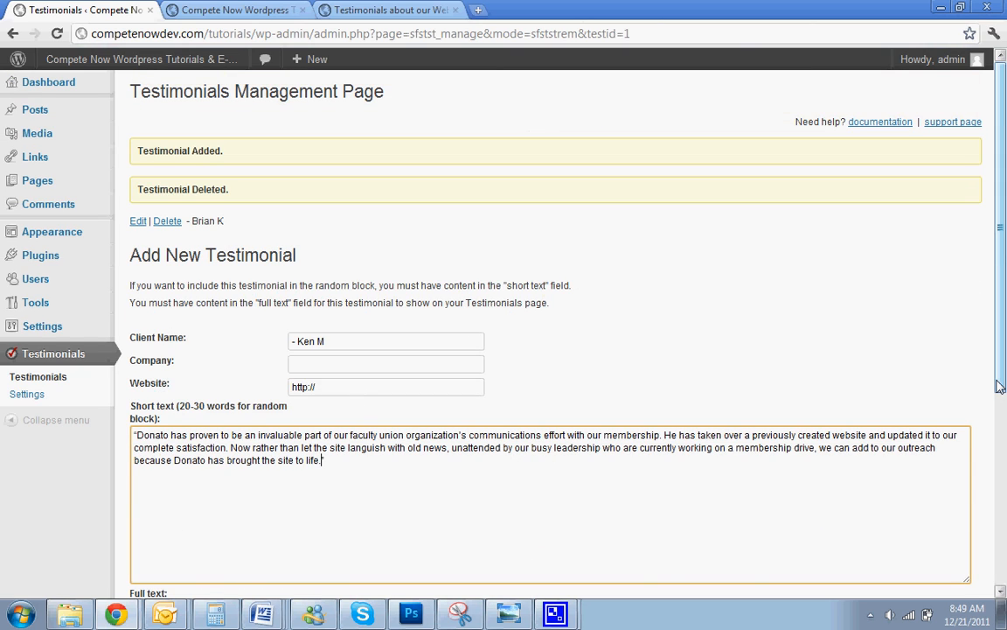
scroll(128, 299, "down", 4)
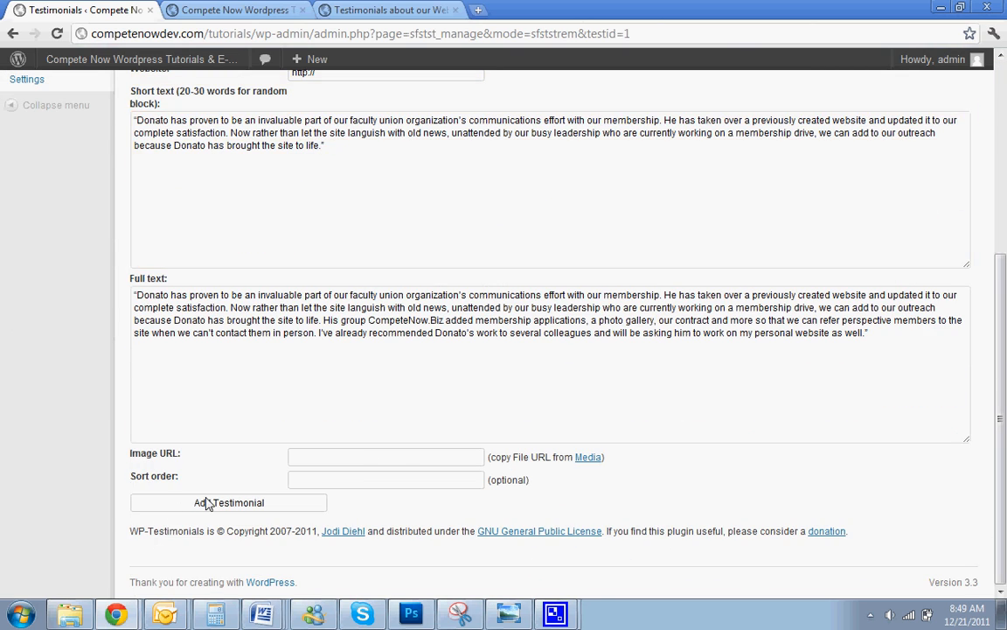
left_click(204, 502)
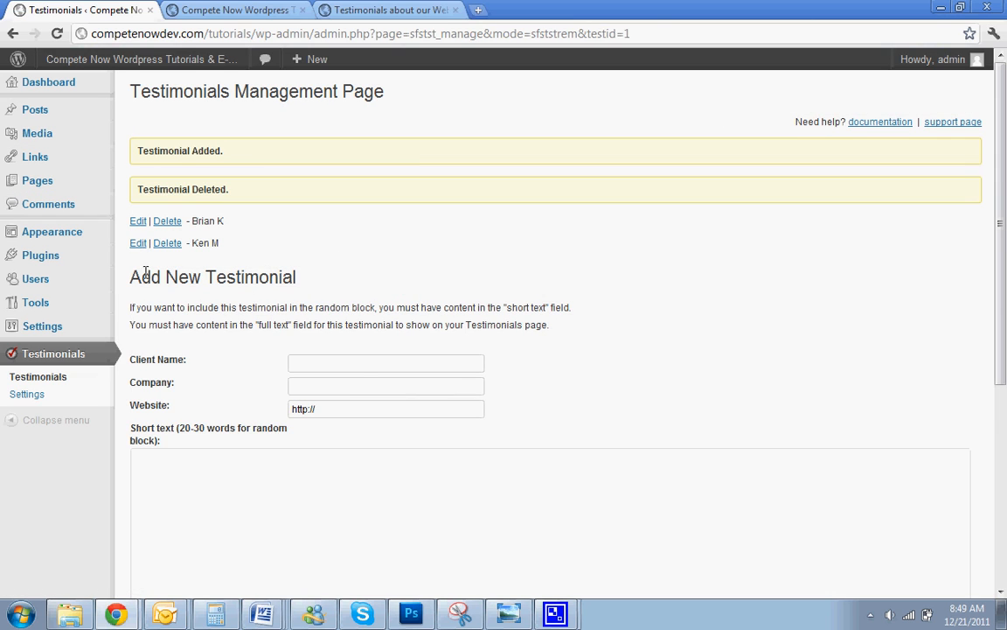
- Edit the first testimonial in the list, set its sort order to 2, and update it
left_click(133, 222)
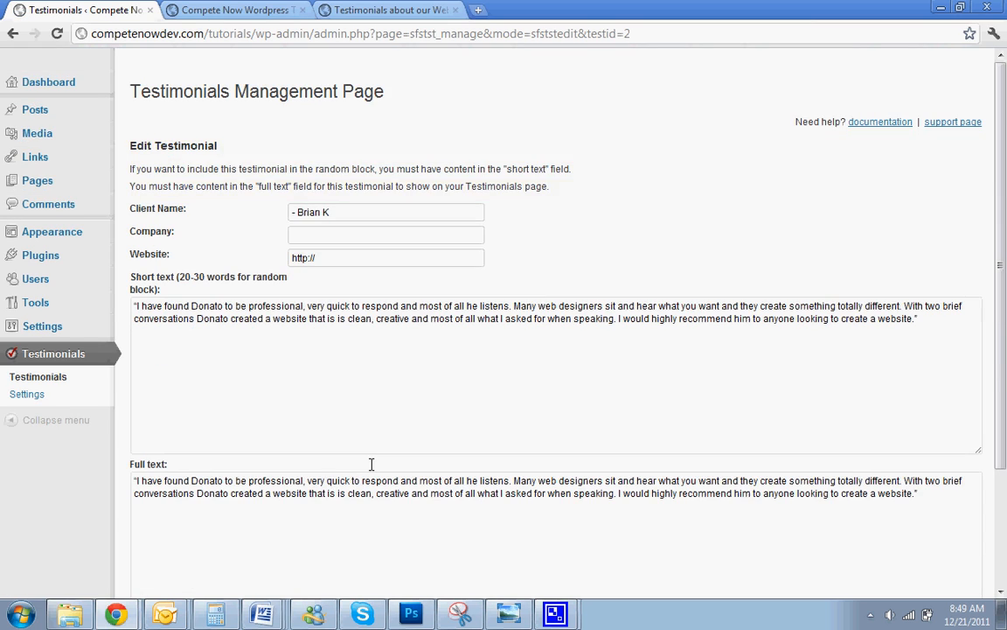
scroll(371, 464, "down", 3)
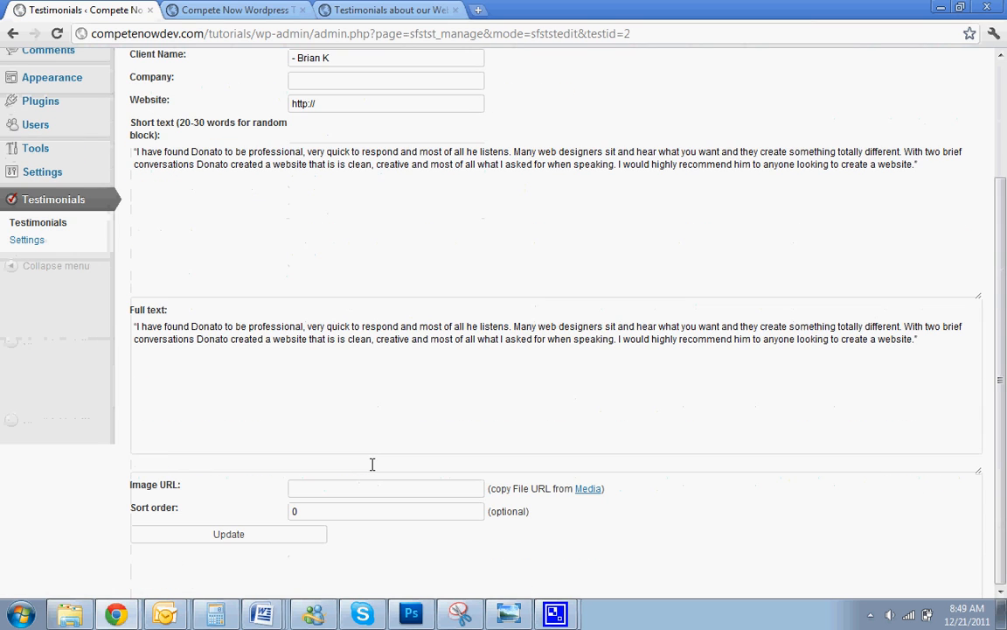
type("2")
left_click(311, 535)
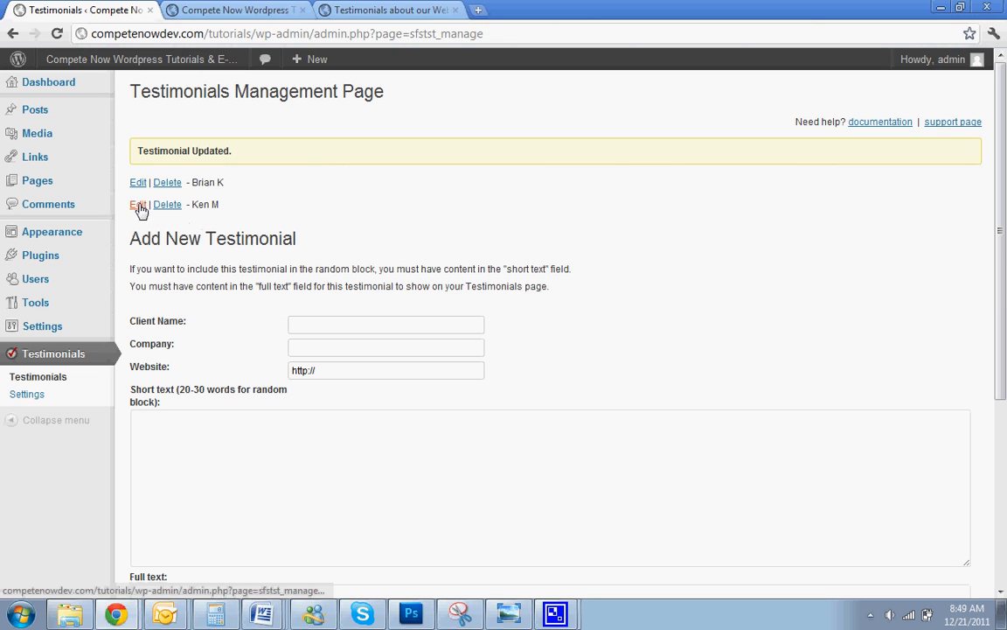
- Open the second testimonial in the list for editing, check its sort order, and update it
left_click(138, 204)
scroll(617, 461, "down", 3)
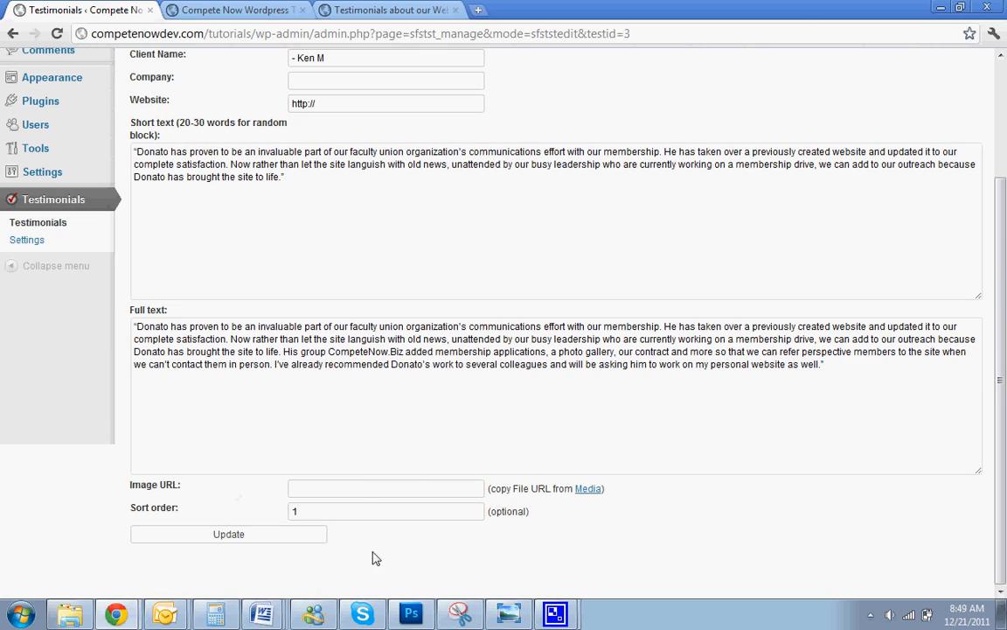
left_click(262, 534)
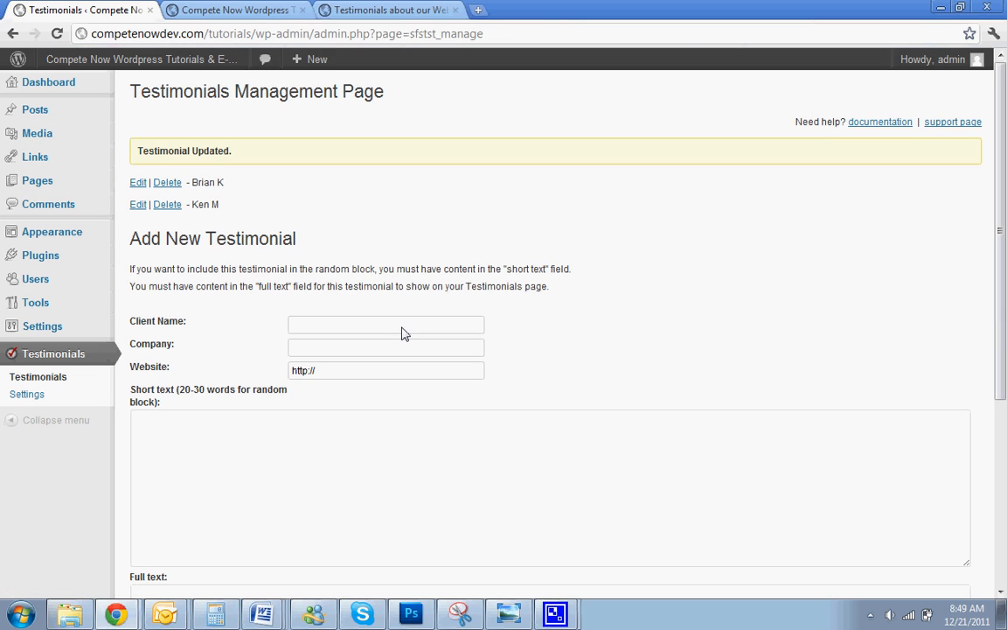
scroll(413, 346, "down", 3)
scroll(414, 346, "up", 3)
- Create a new page titled Testimonials, assign it the Sidebar Template, and publish it
left_click(236, 10)
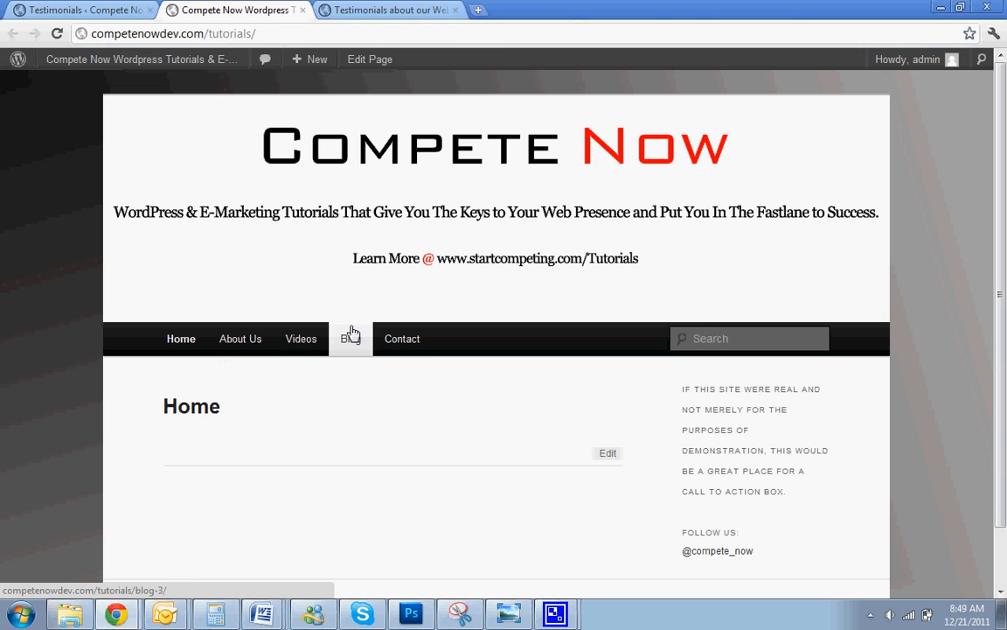
left_click(37, 10)
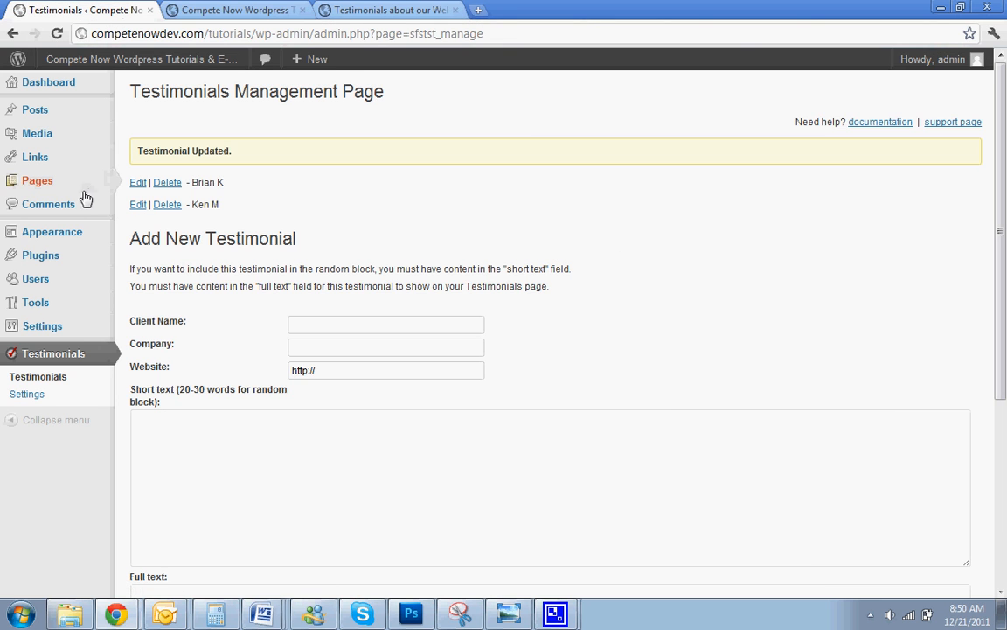
mouse_move(105, 180)
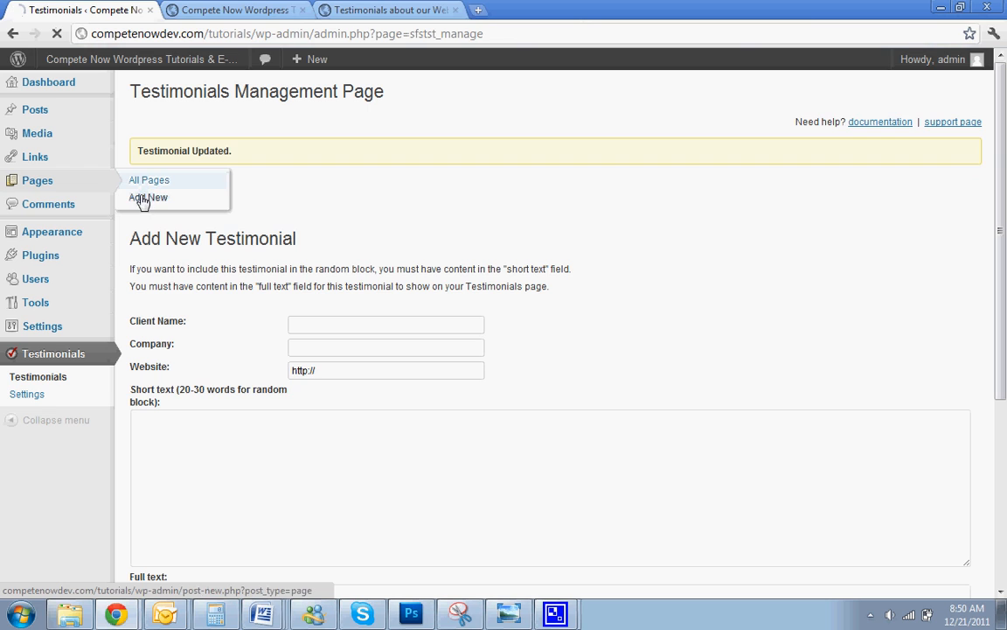
left_click(144, 198)
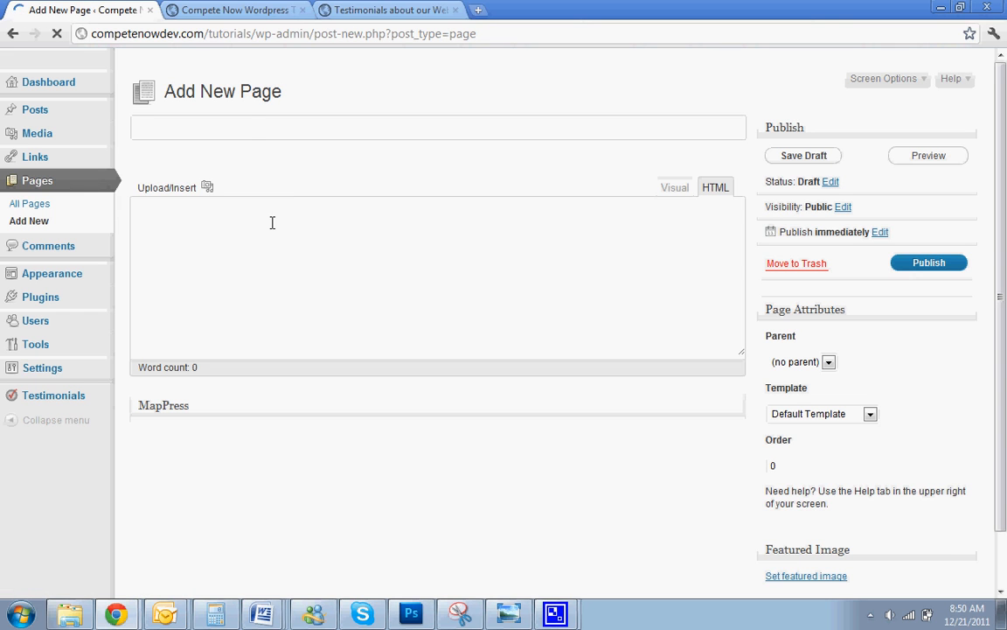
type("Testimonials")
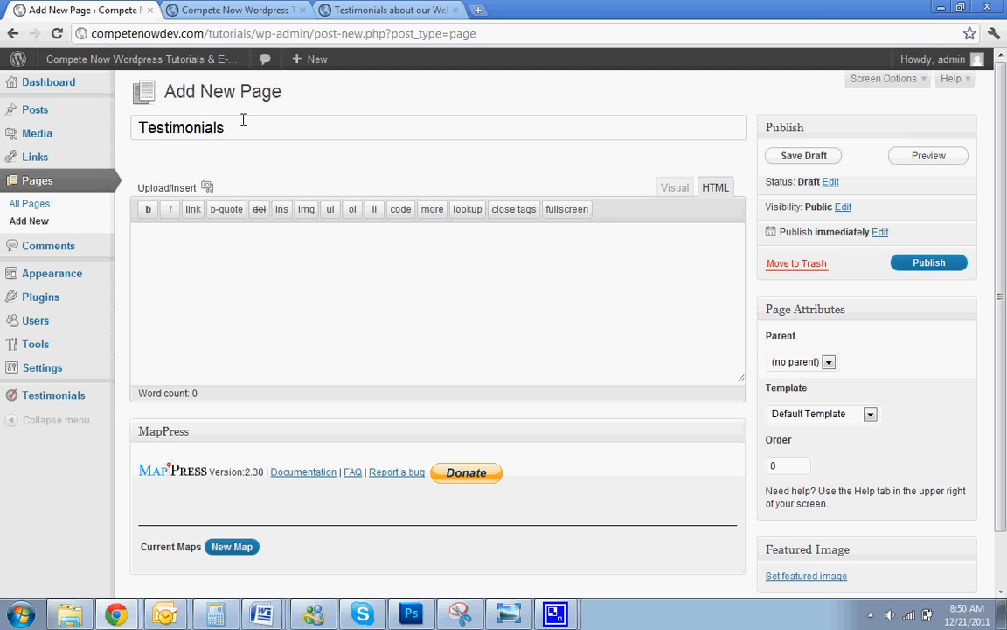
left_click(855, 414)
left_click(810, 454)
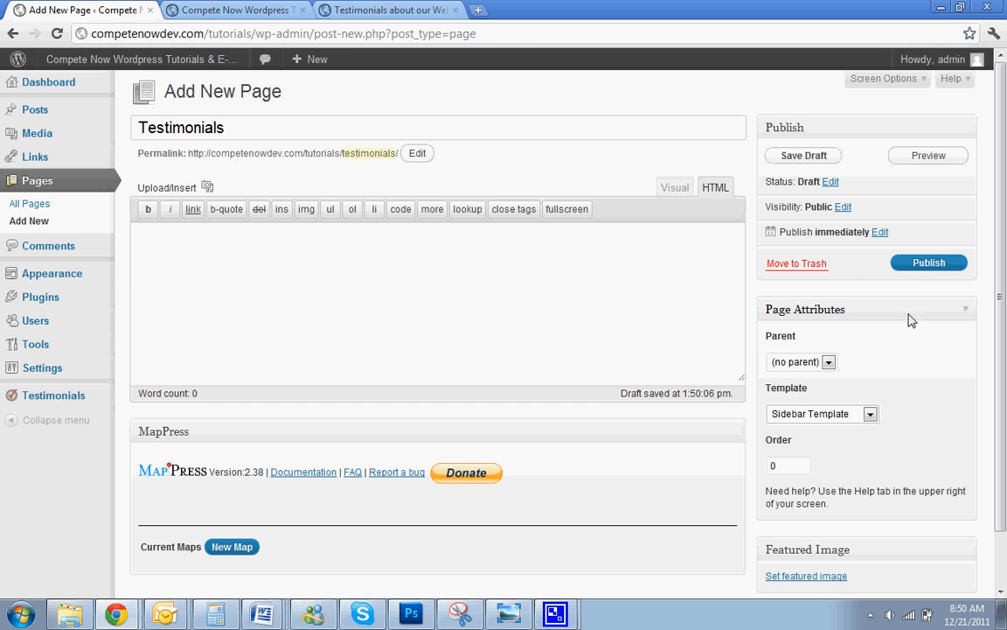
left_click(929, 262)
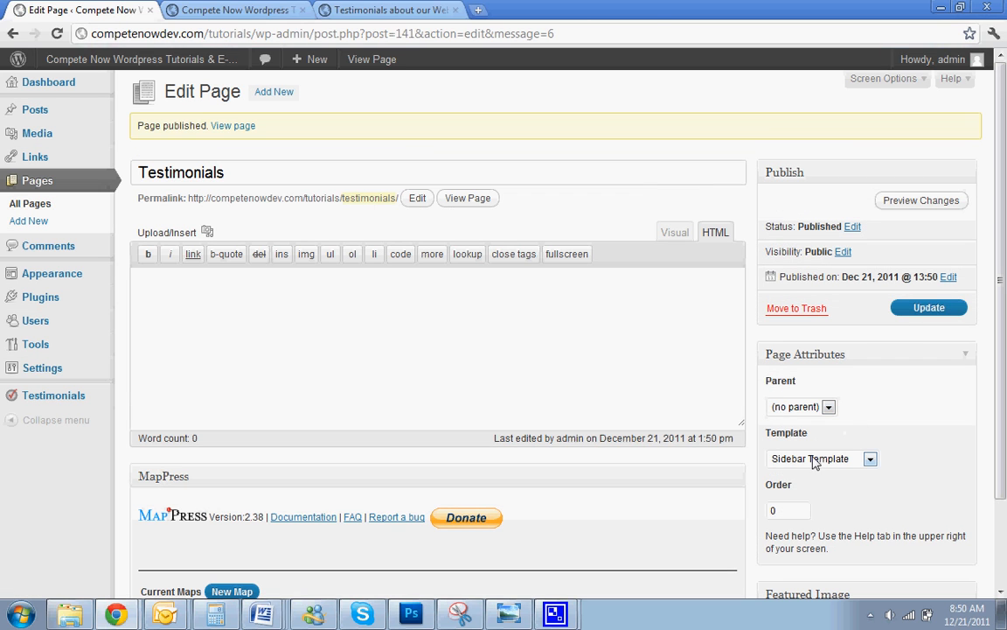
- Change the Testimonials page's template to Showcase Template and update the page
left_click(852, 460)
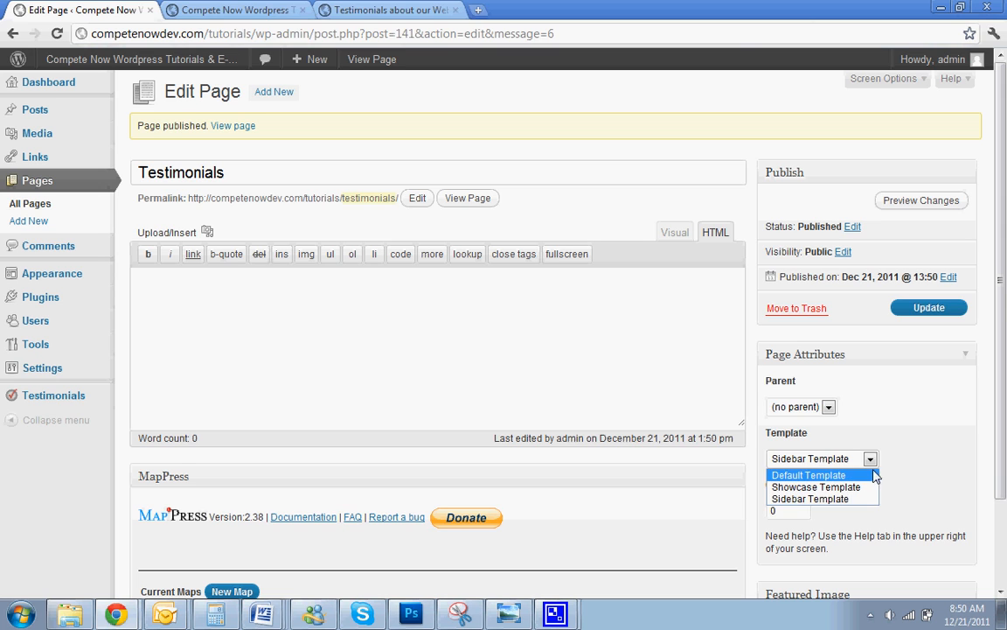
left_click(831, 486)
left_click(910, 310)
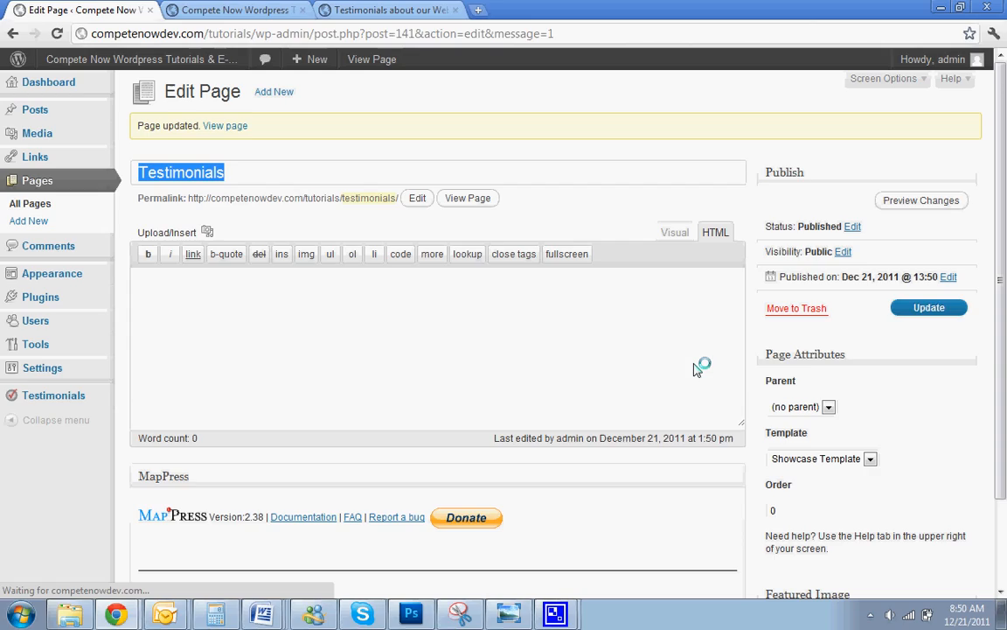
left_click(657, 366)
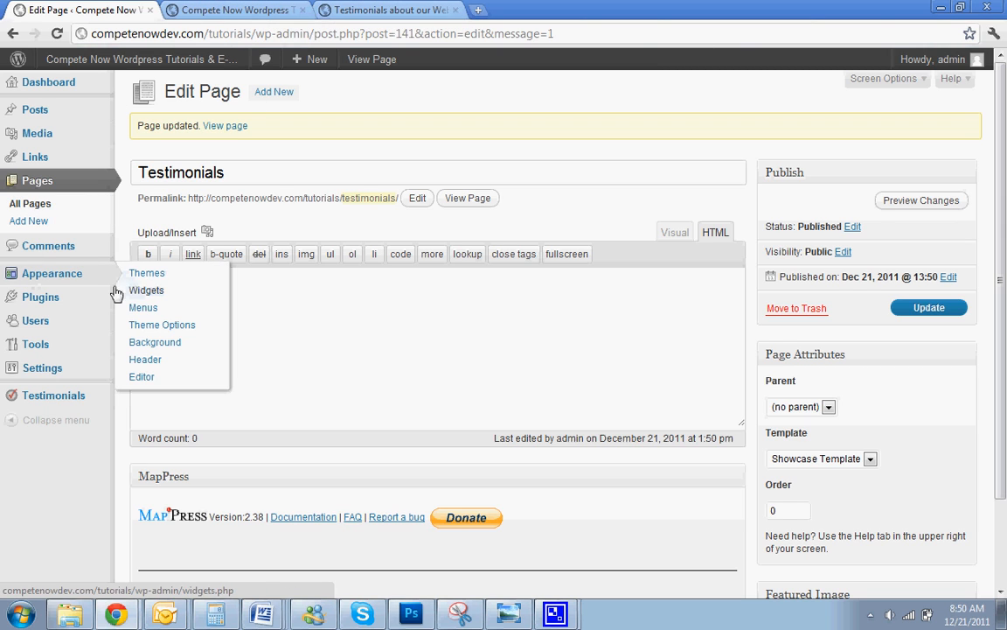
- Open the list of installed plugins in a separate browser tab and switch to it
mouse_move(67, 294)
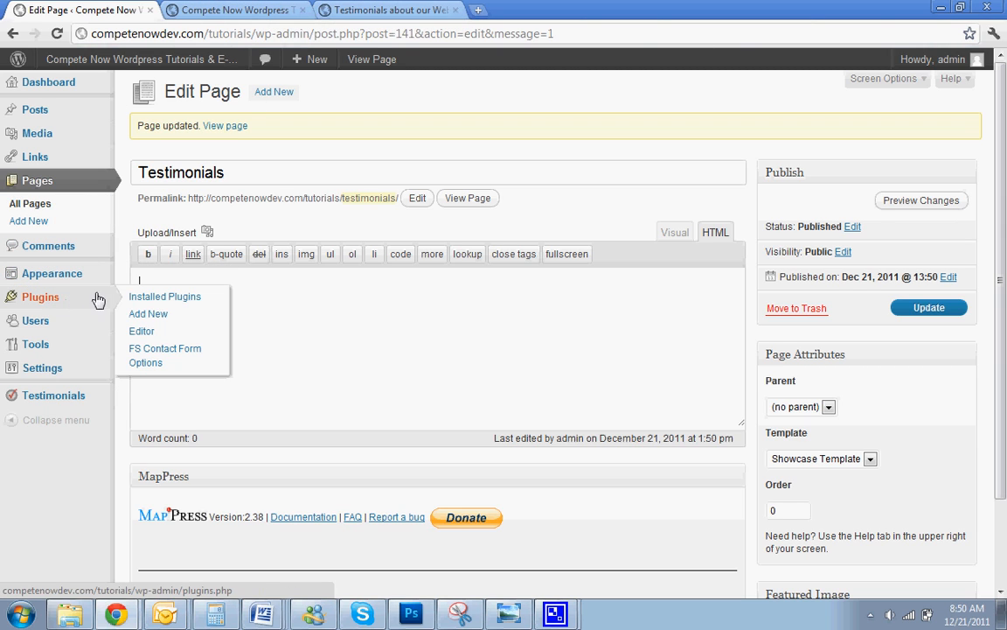
right_click(137, 305)
left_click(181, 309)
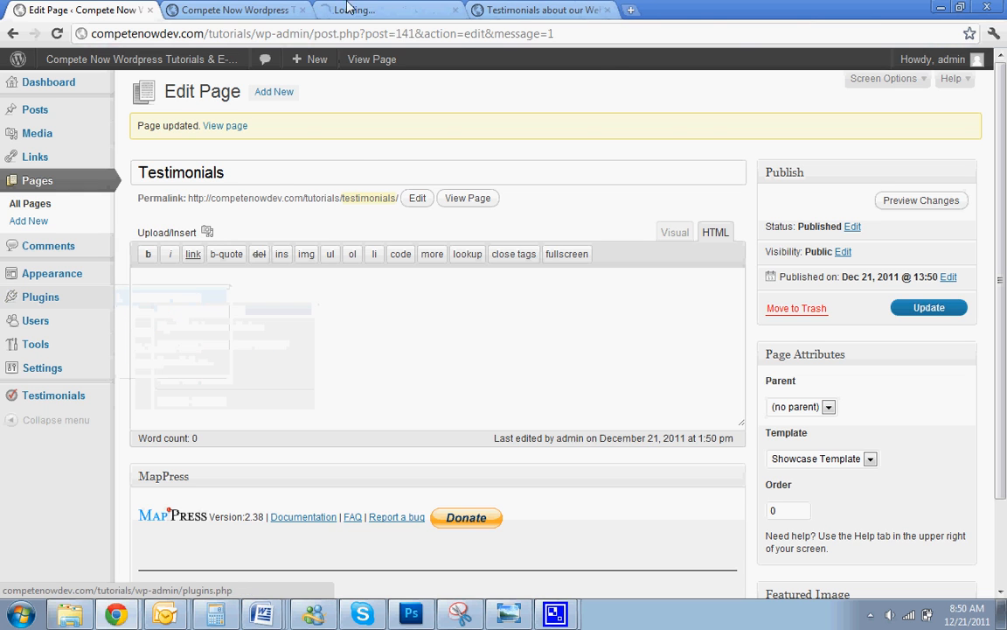
left_click(252, 8)
left_click_drag(252, 8, 360, 10)
left_click(236, 10)
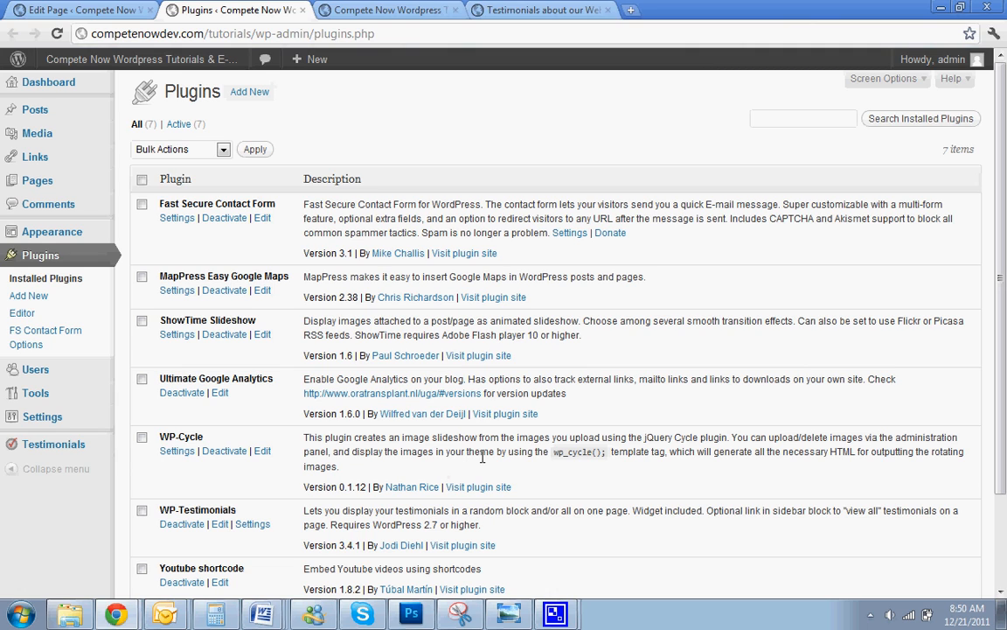
- Visit the WP-Testimonials plugin site, look through its instructions and release history for the page shortcode, and return to the plugin list
left_click(463, 546)
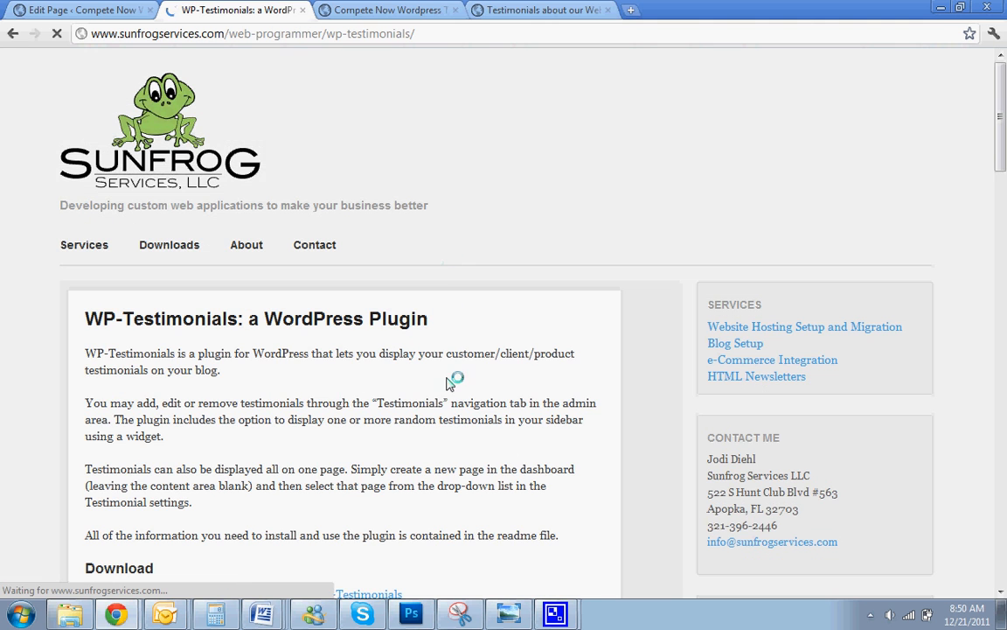
scroll(421, 407, "down", 3)
scroll(421, 406, "down", 10)
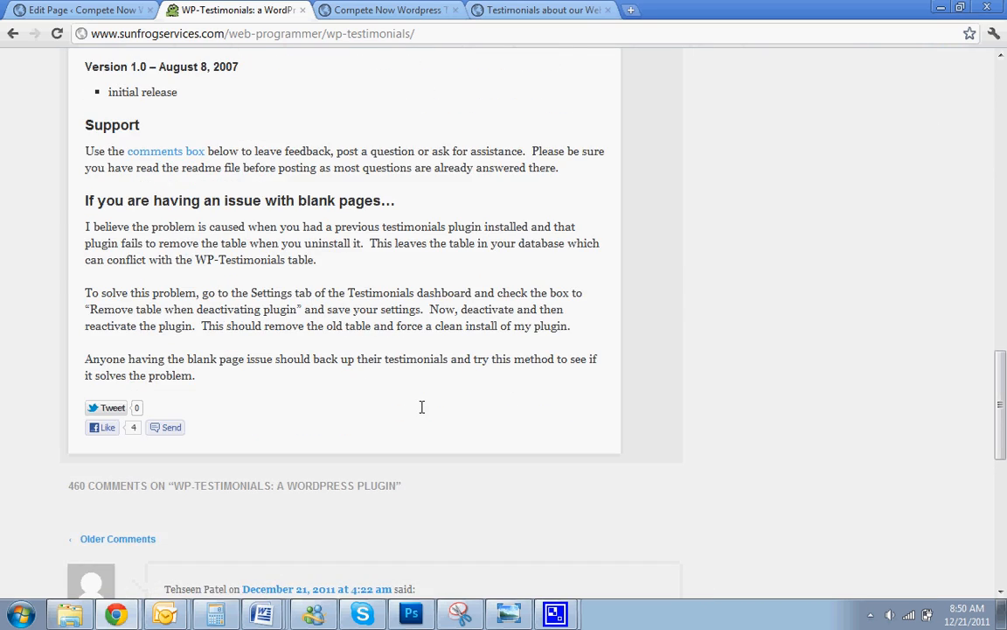
scroll(422, 407, "up", 15)
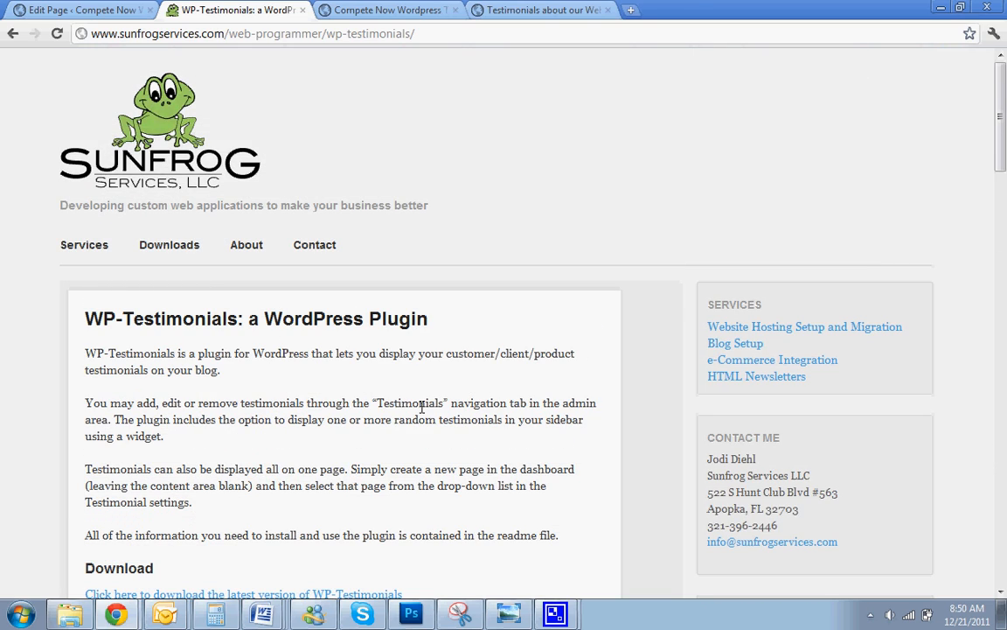
scroll(421, 407, "down", 2)
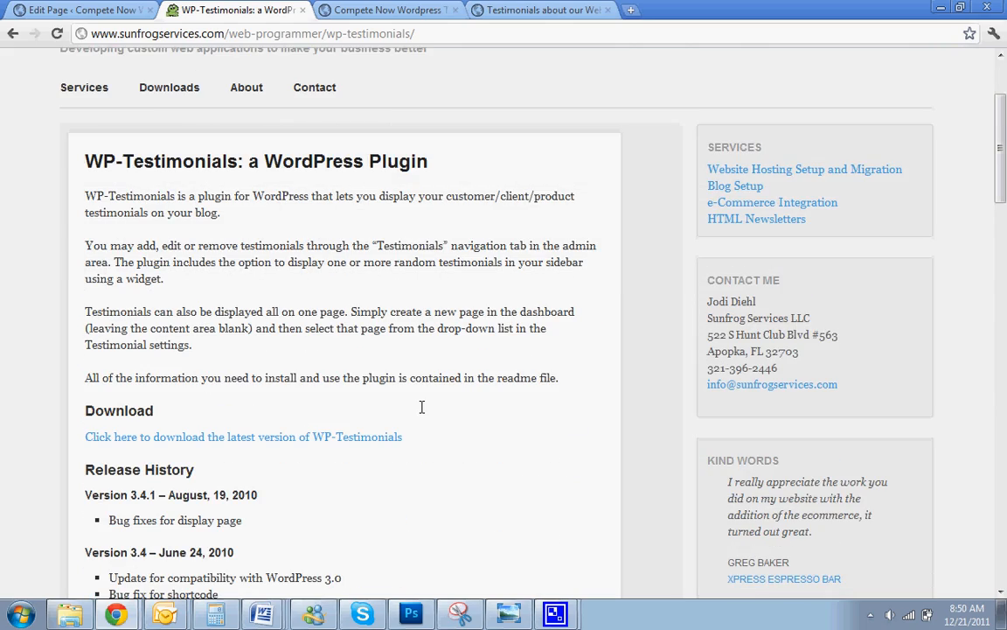
scroll(421, 406, "down", 8)
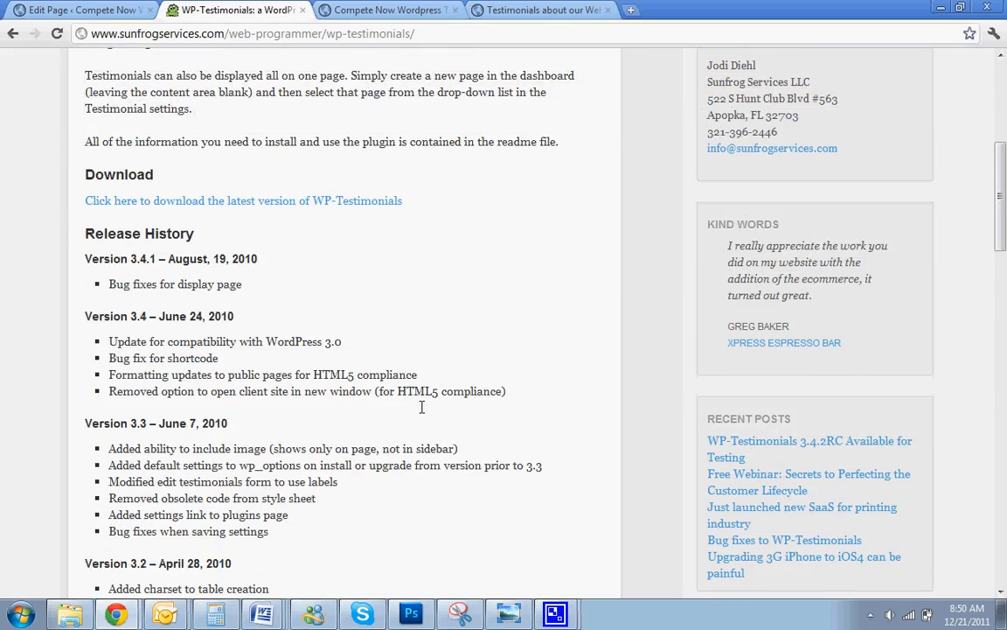
scroll(422, 407, "down", 5)
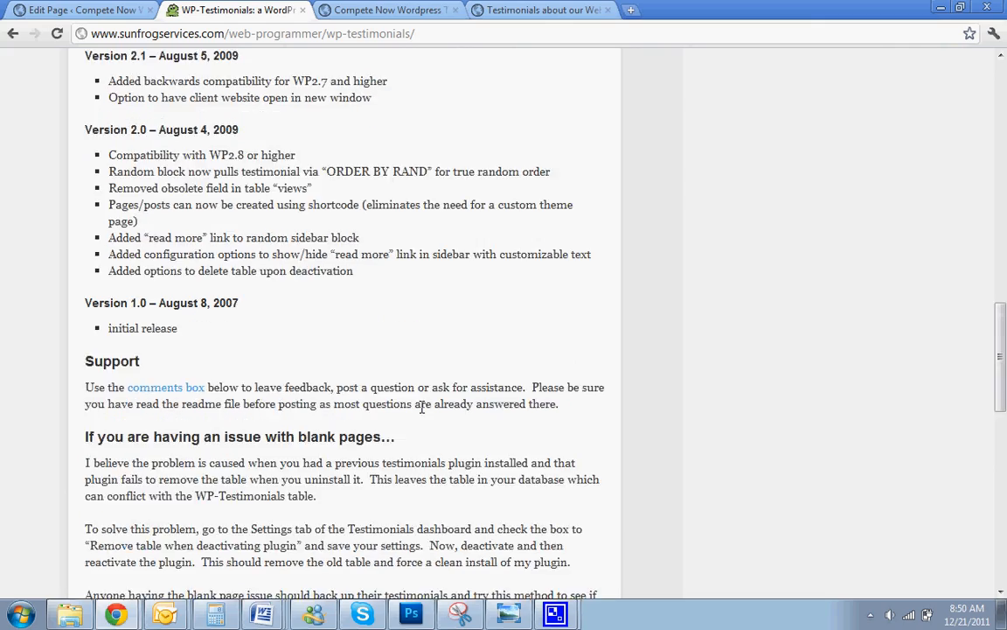
scroll(422, 407, "up", 15)
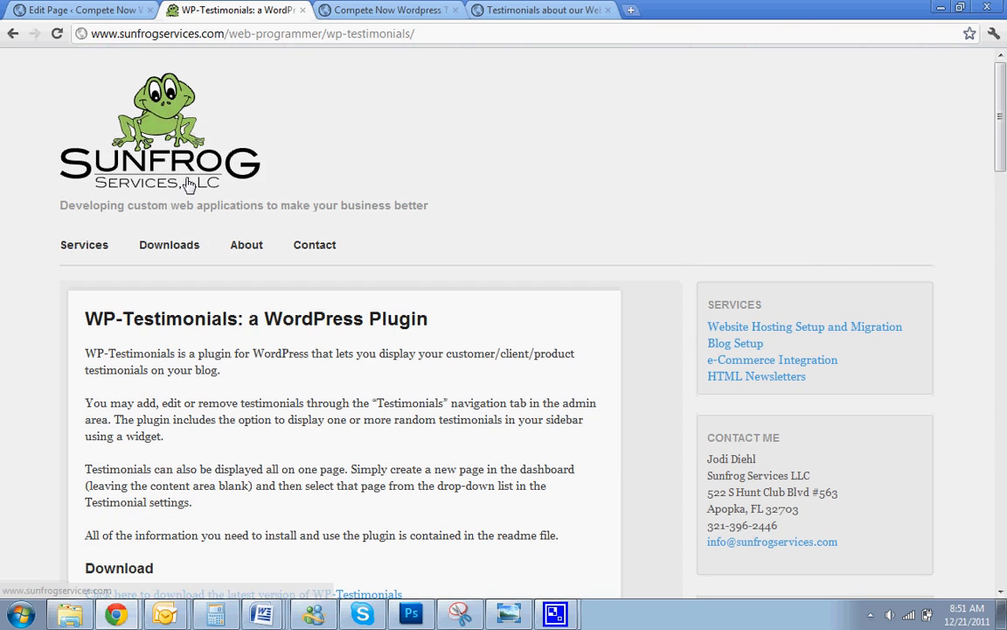
left_click(11, 33)
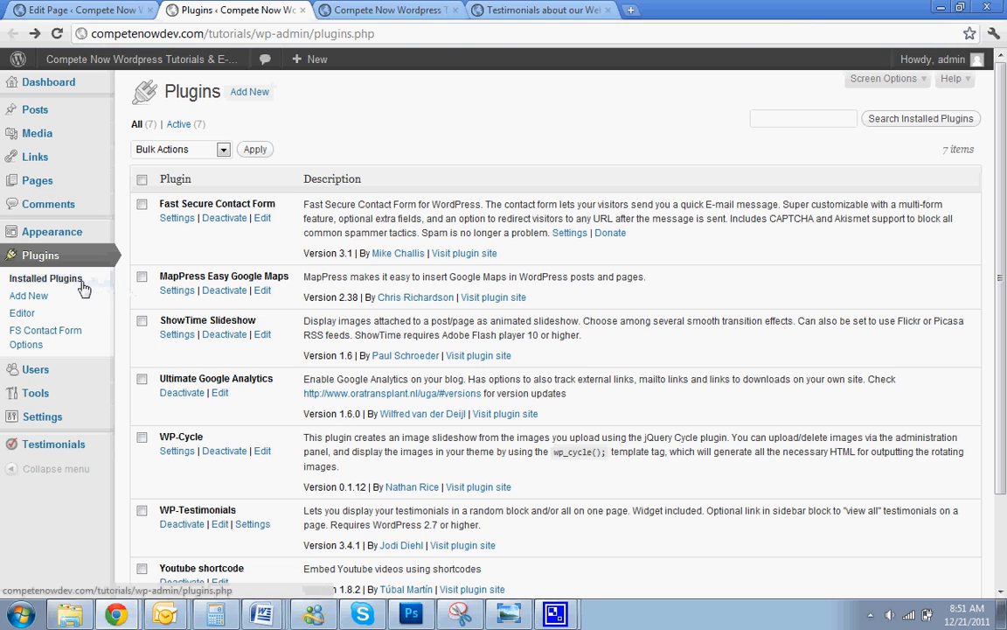
- Search the plugin directory for "testimonials" and copy the [sfs-testimonials] shortcode from the WP-Testimonials description
left_click(28, 296)
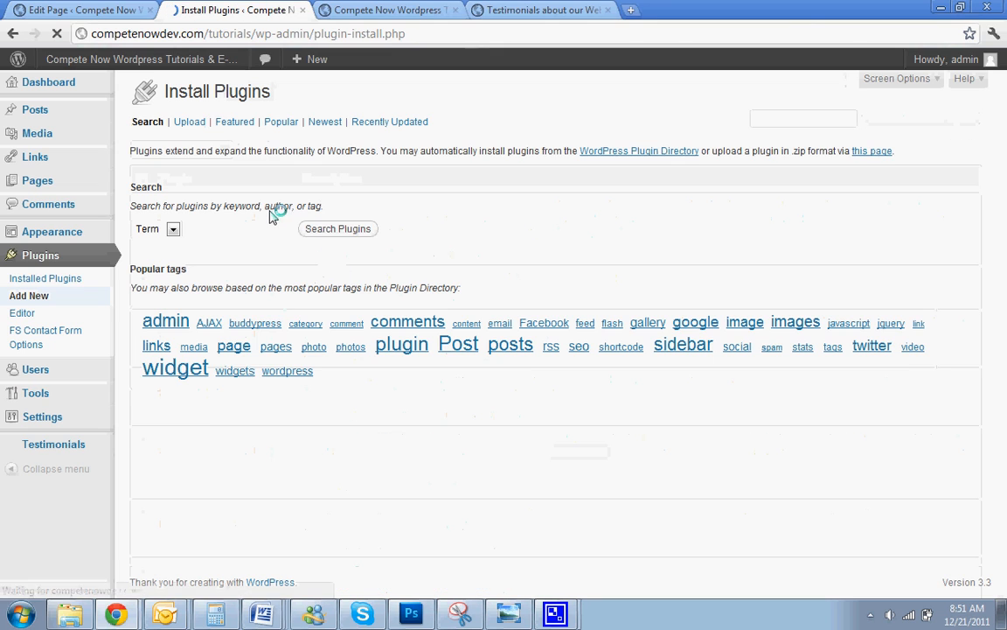
left_click(249, 225)
type("test")
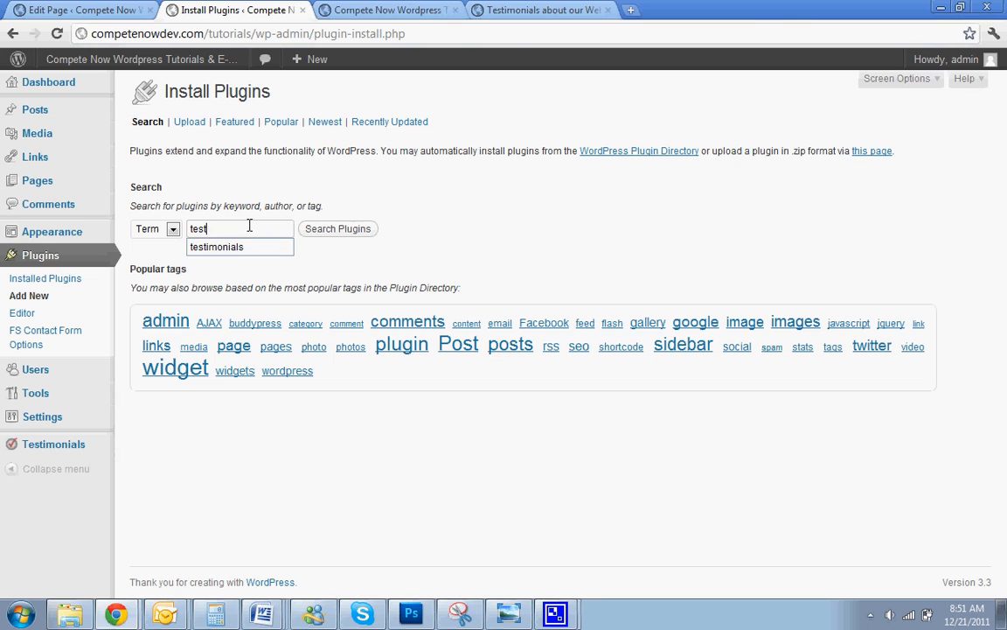
key("Down")
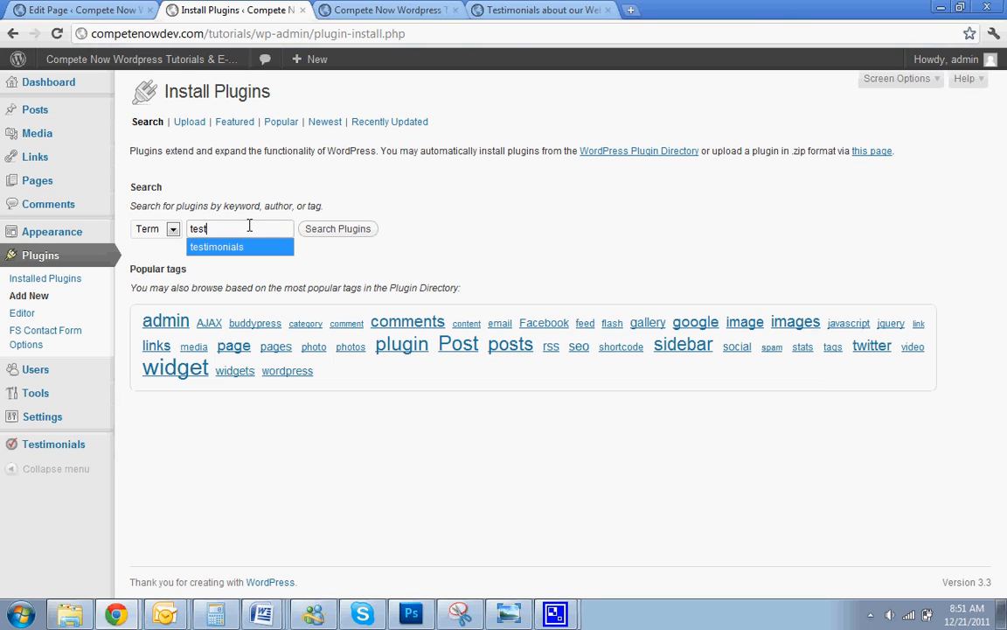
key("Return")
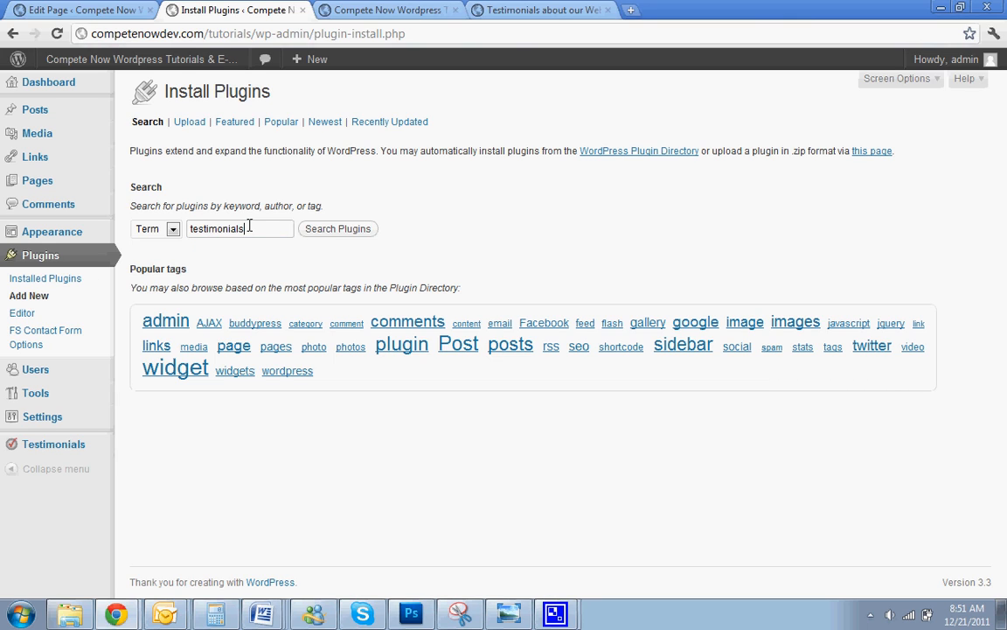
left_click(339, 229)
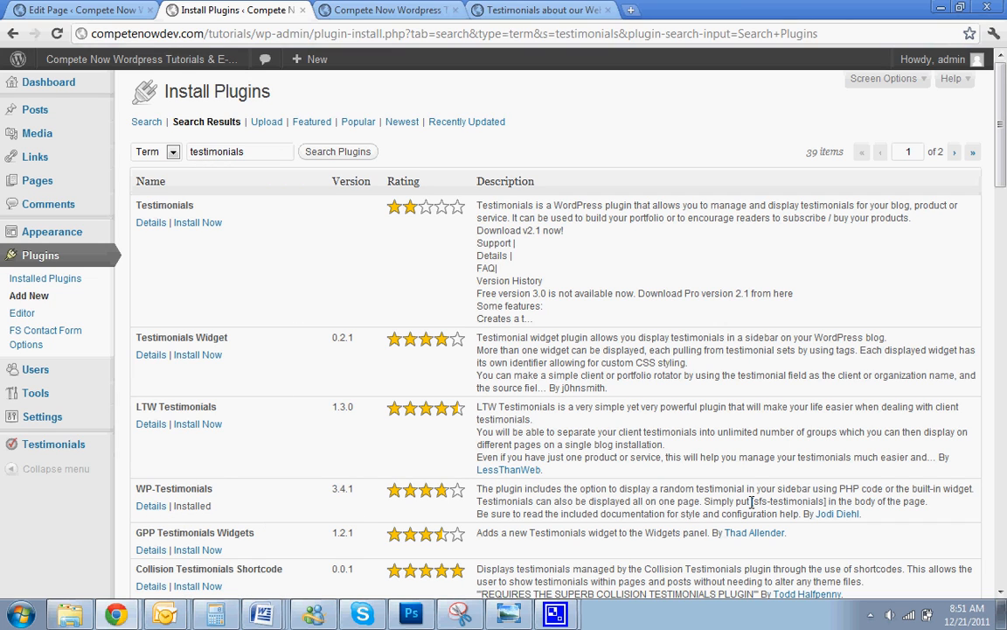
left_click_drag(750, 500, 829, 497)
key("ctrl+c")
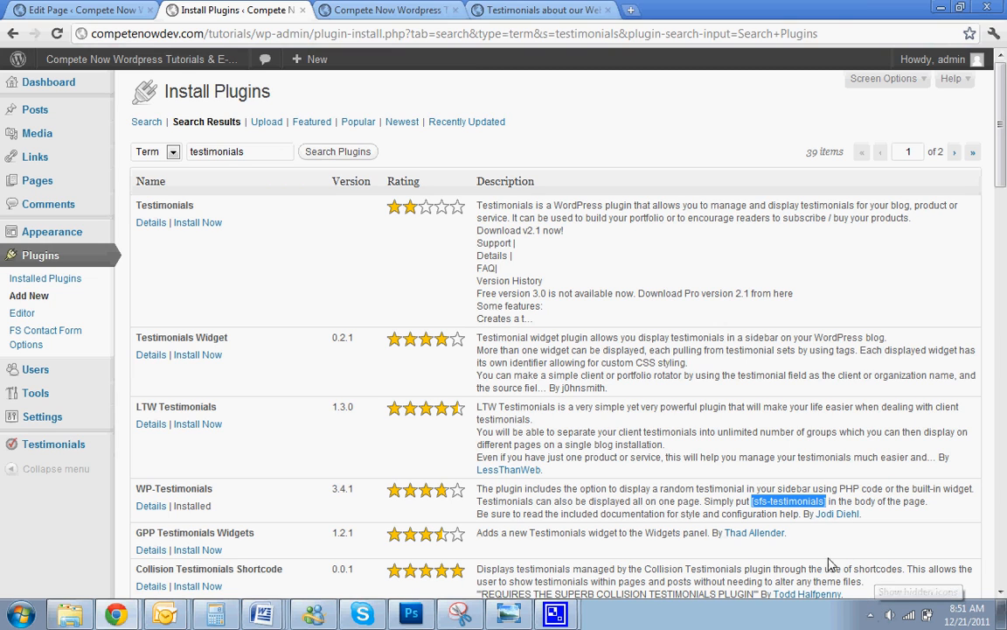
- Paste the [sfs-testimonials] shortcode into the body of the Testimonials page and update the page
left_click(35, 12)
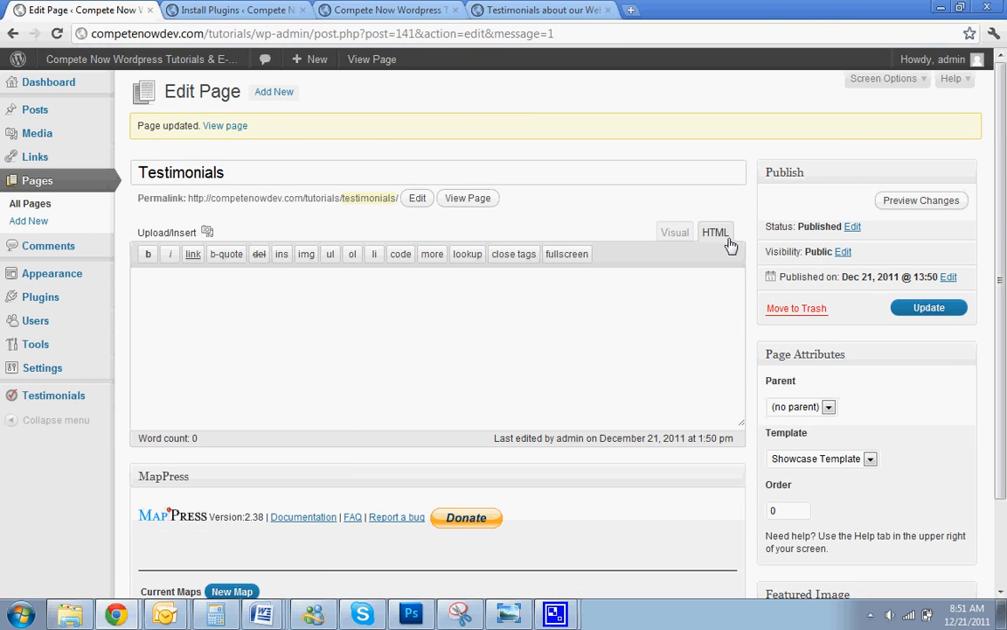
right_click(581, 288)
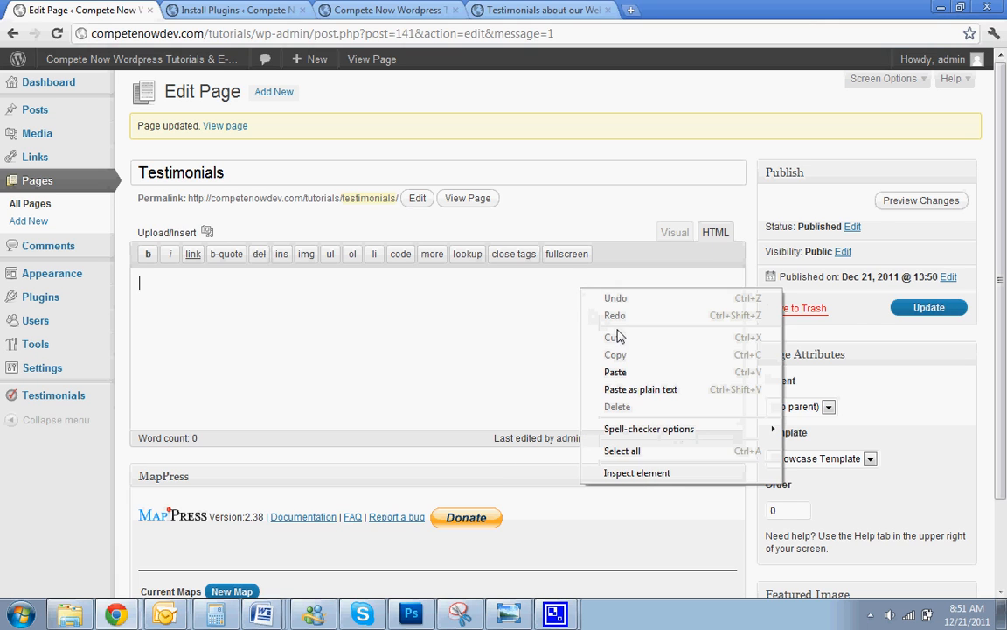
left_click(614, 373)
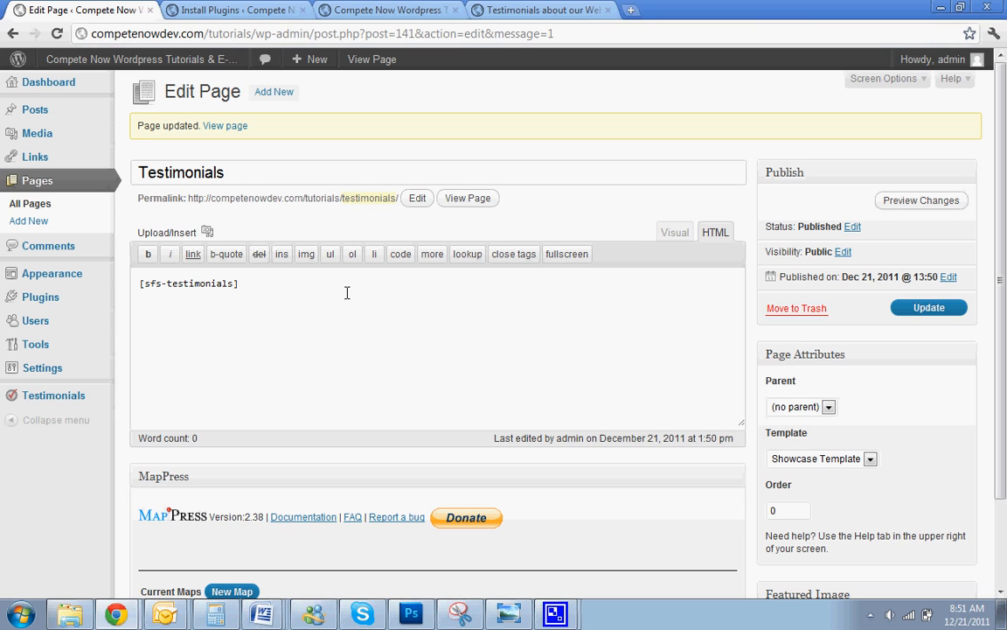
left_click(915, 307)
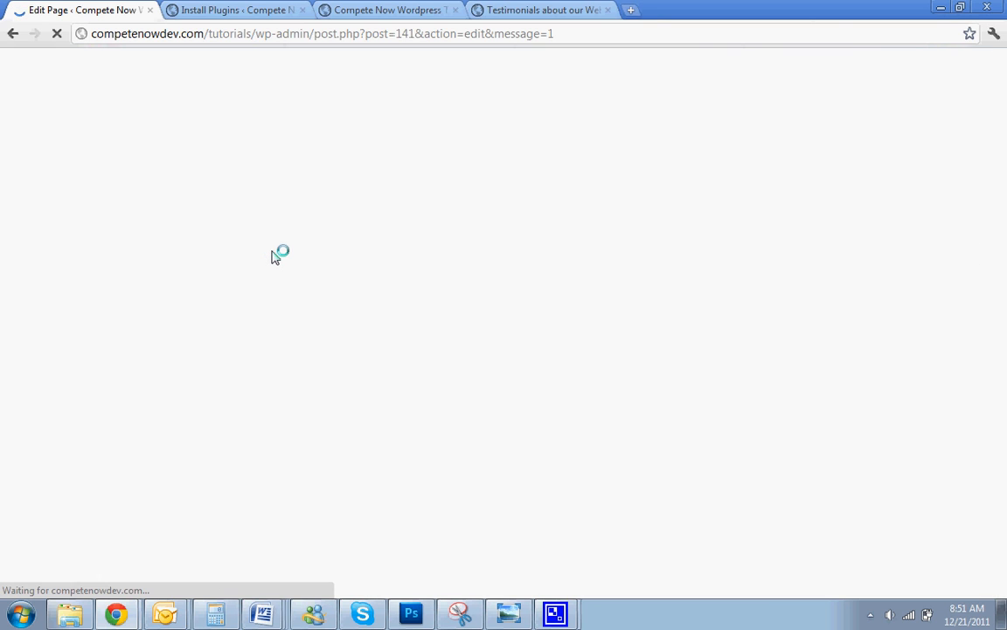
- Reload the site's home page to check its navigation for the new Testimonials page
left_click(323, 9)
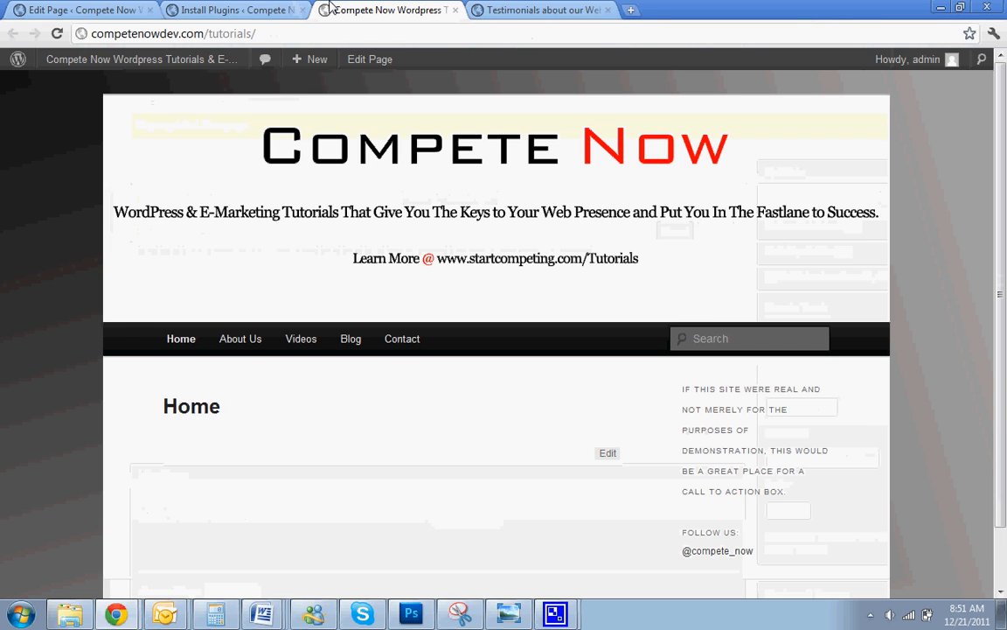
left_click(57, 35)
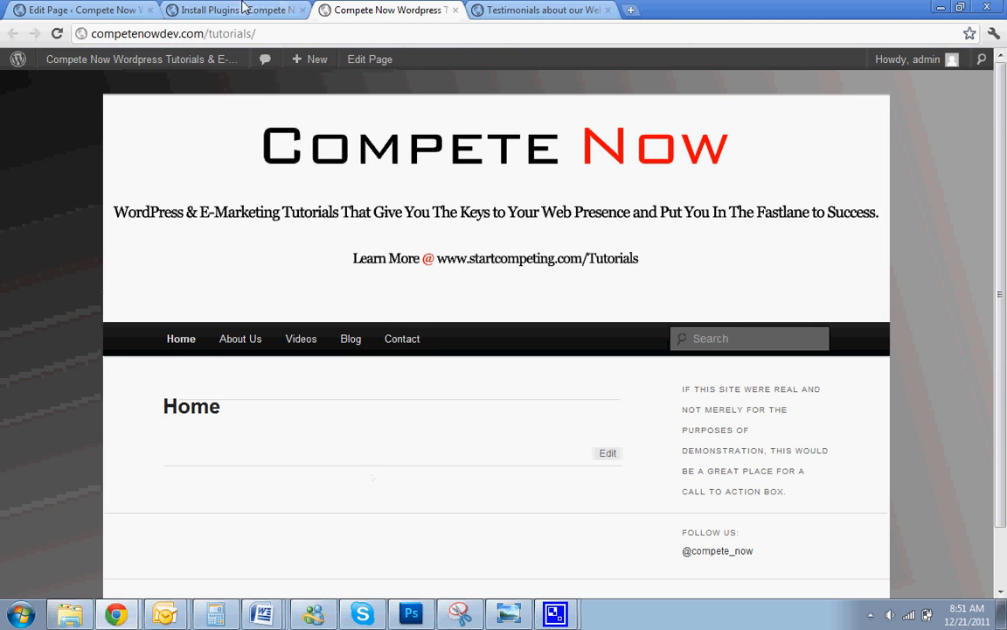
- Add the Testimonials page to the Main Nav menu, place it between About Us and Videos, and save the menu
left_click(184, 9)
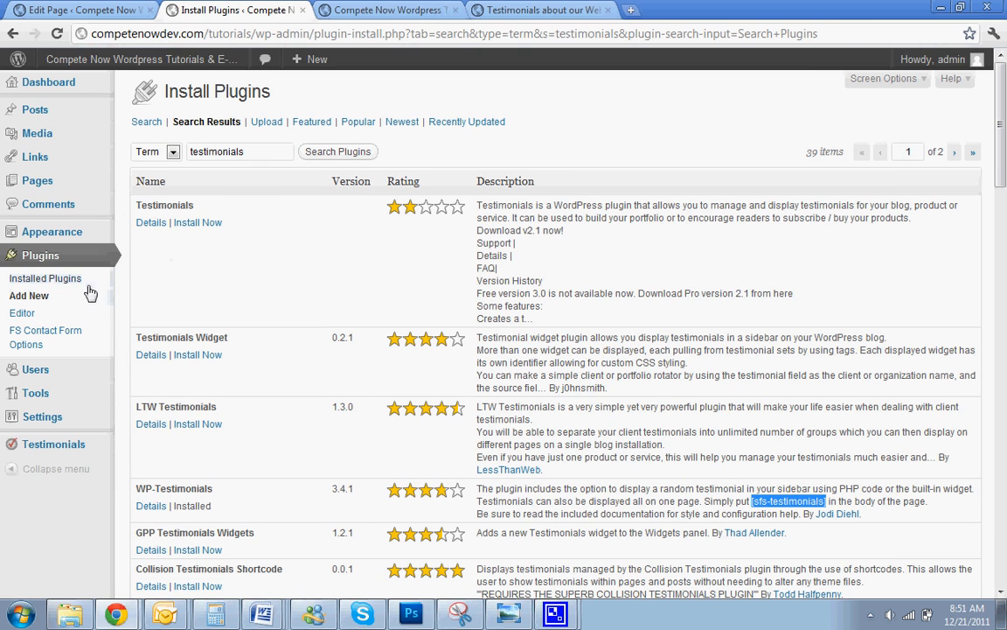
mouse_move(53, 231)
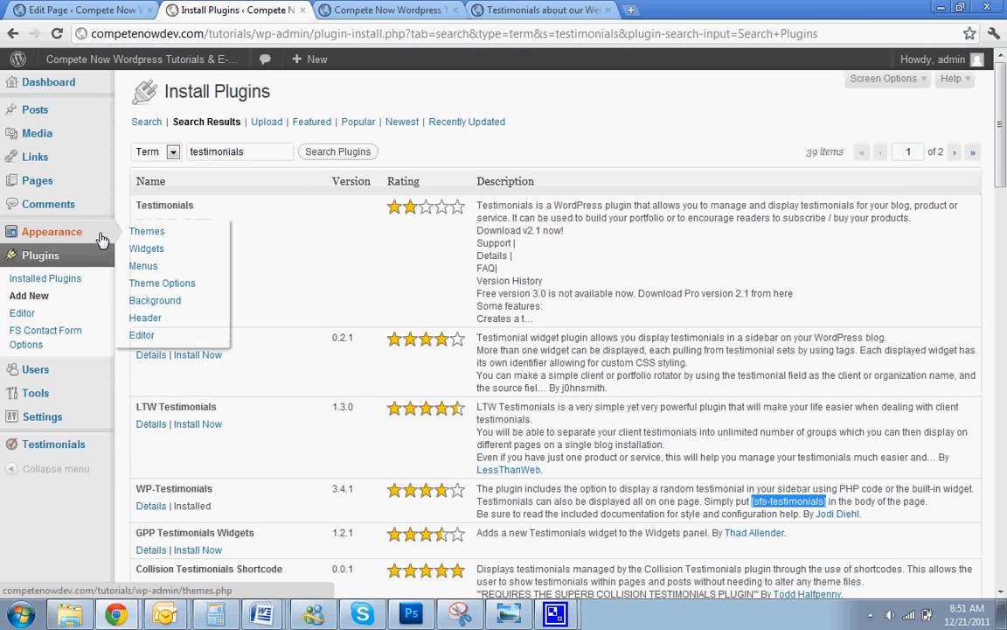
left_click(143, 265)
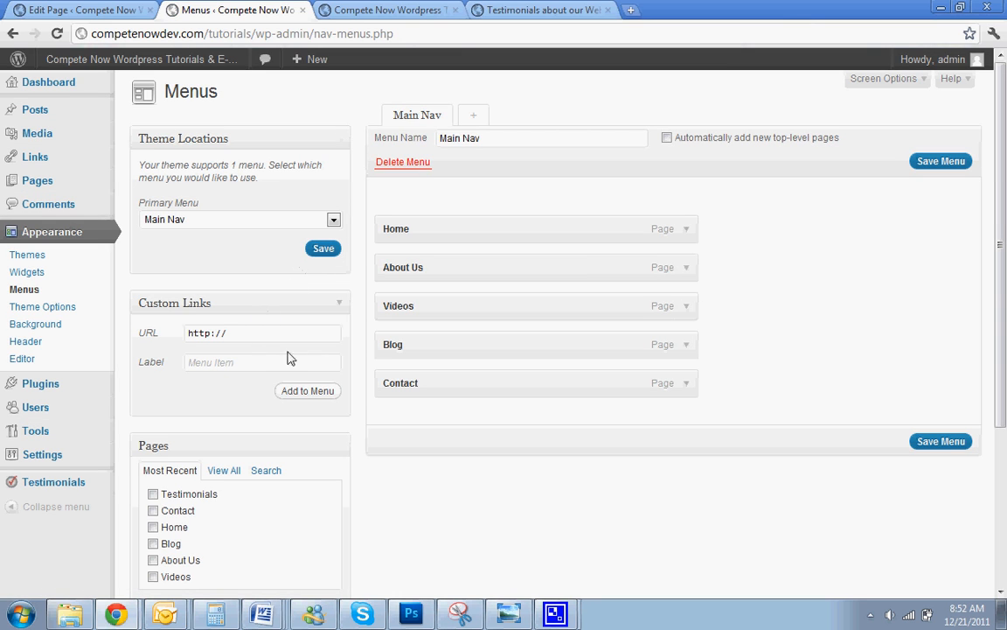
left_click(196, 494)
scroll(262, 503, "down", 2)
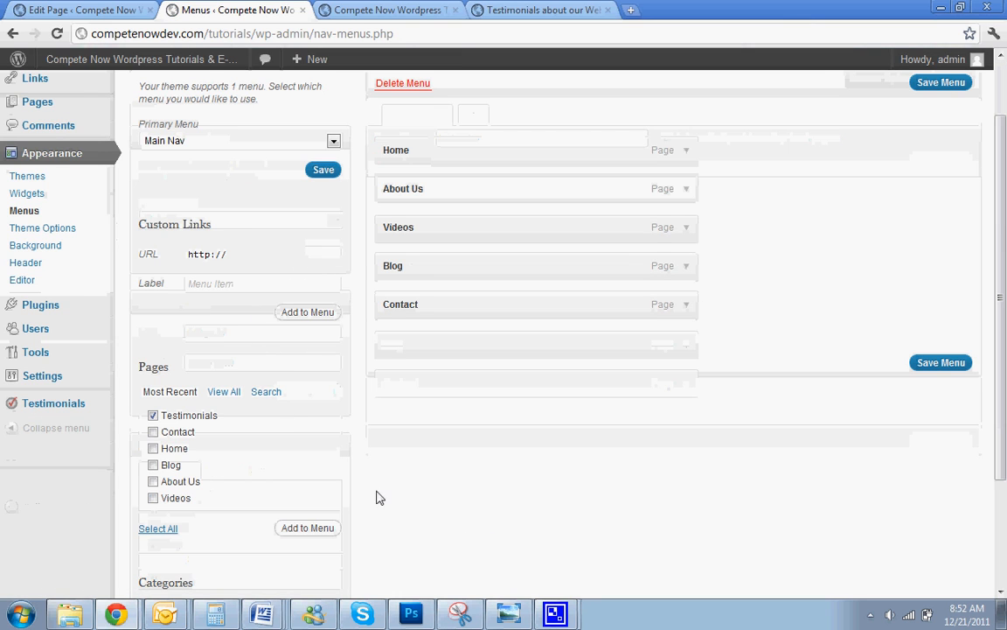
left_click(323, 528)
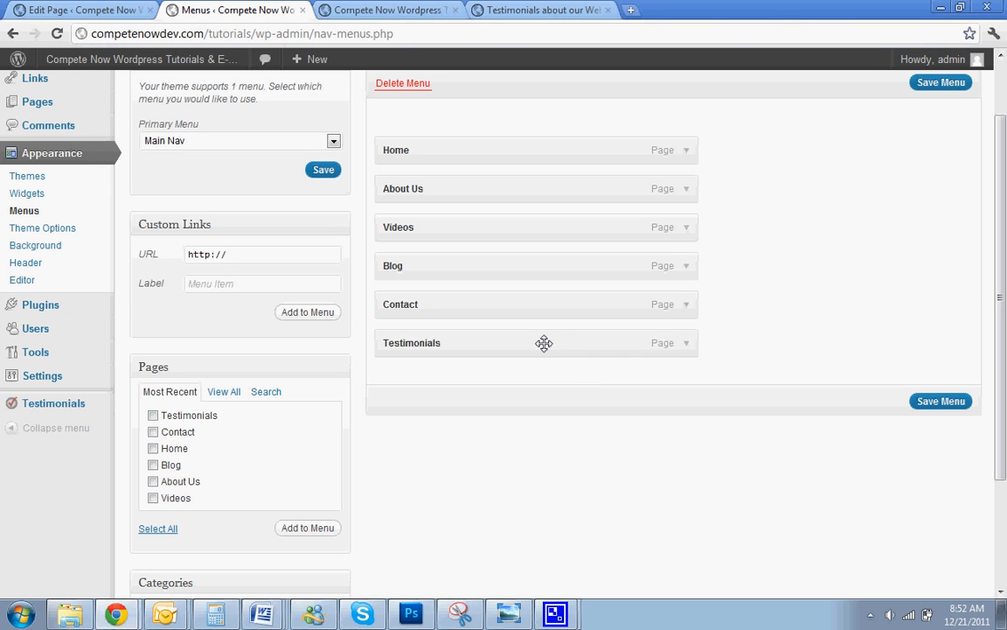
left_click_drag(542, 342, 536, 225)
left_click(941, 82)
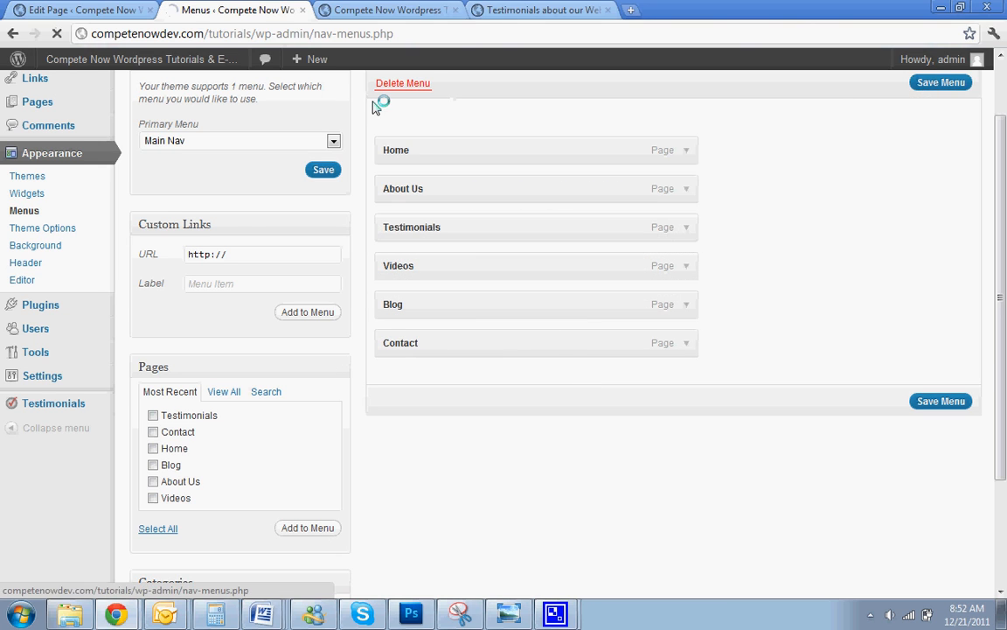
- Reload the site's home page, open the Testimonials page from its navigation, and review the published testimonials
left_click(400, 9)
left_click(55, 33)
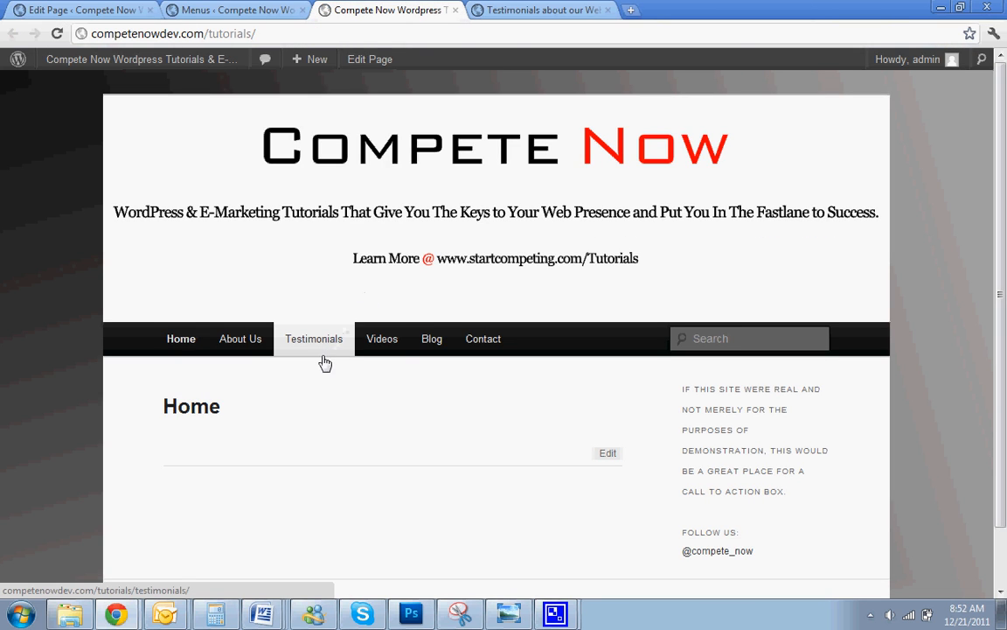
left_click(325, 346)
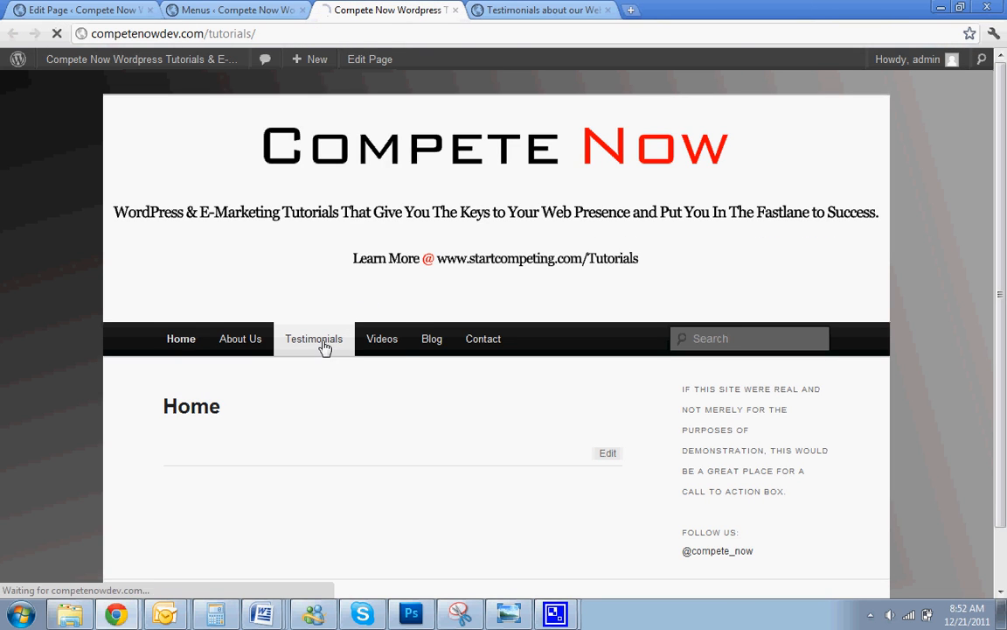
scroll(831, 389, "down", 3)
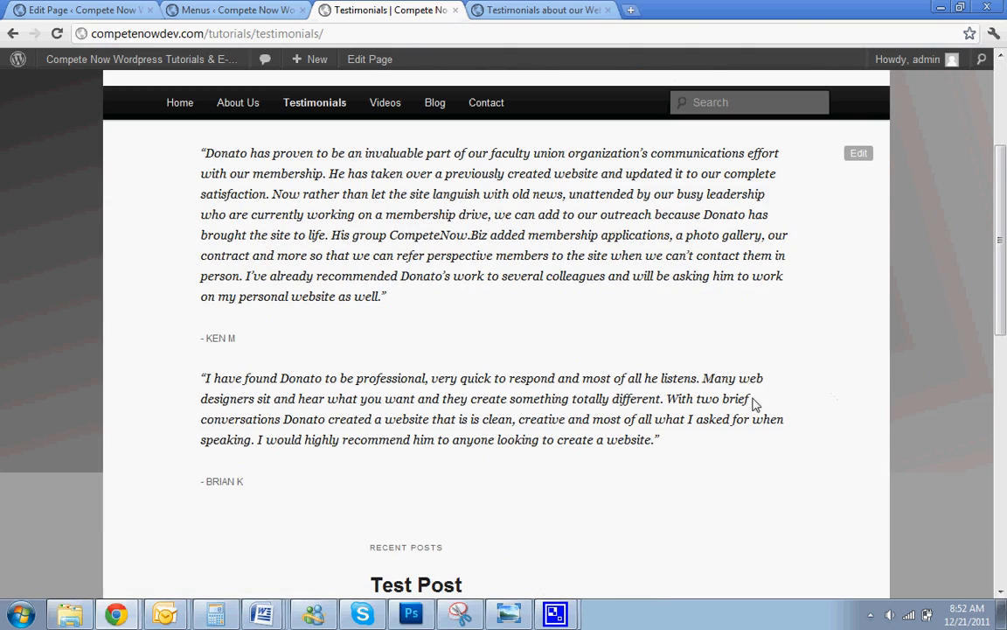
scroll(747, 403, "down", 3)
scroll(748, 404, "up", 5)
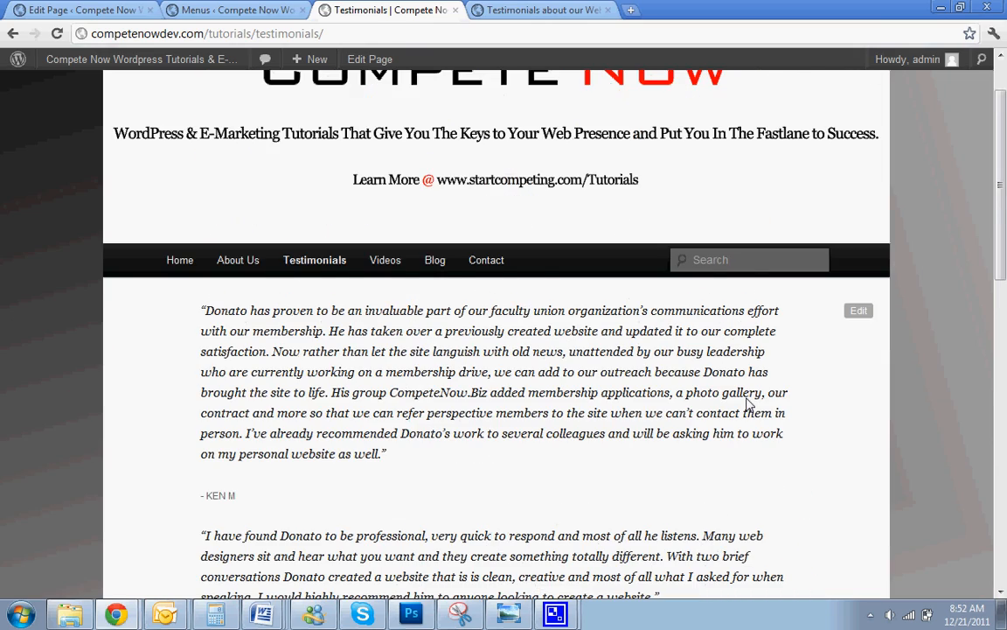
scroll(747, 404, "down", 1)
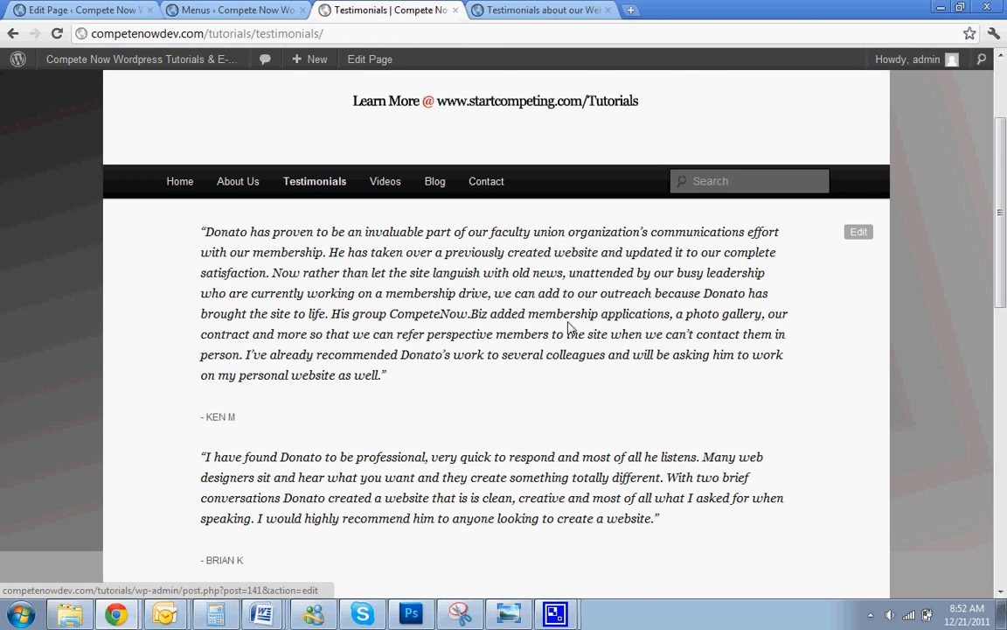
scroll(535, 328, "up", 3)
- Add the Testimonials widget between the two text widgets in the Main Sidebar, title it "Testimonial", and save it
left_click(178, 8)
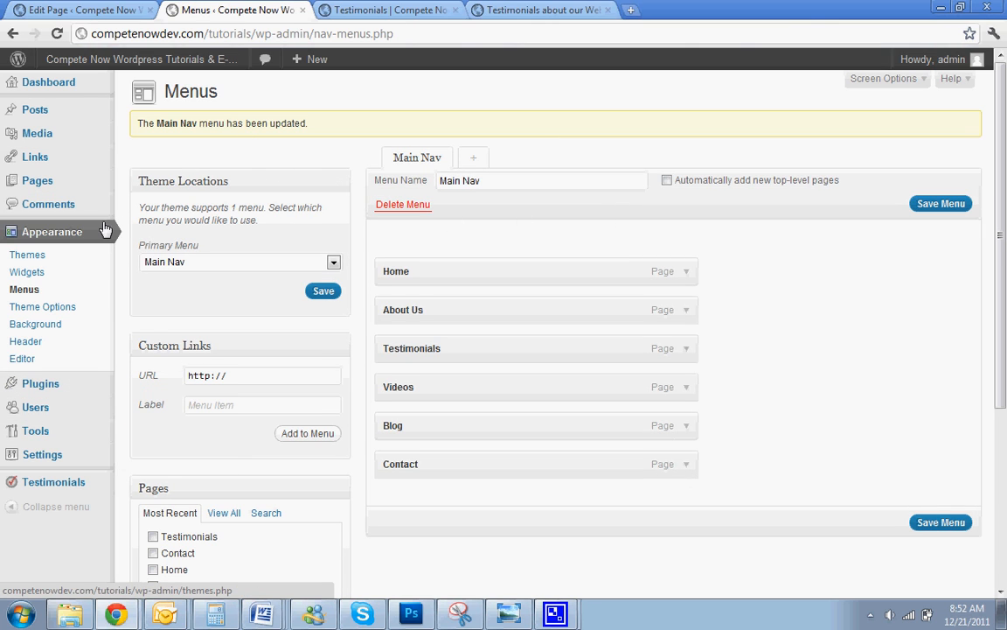
left_click(45, 273)
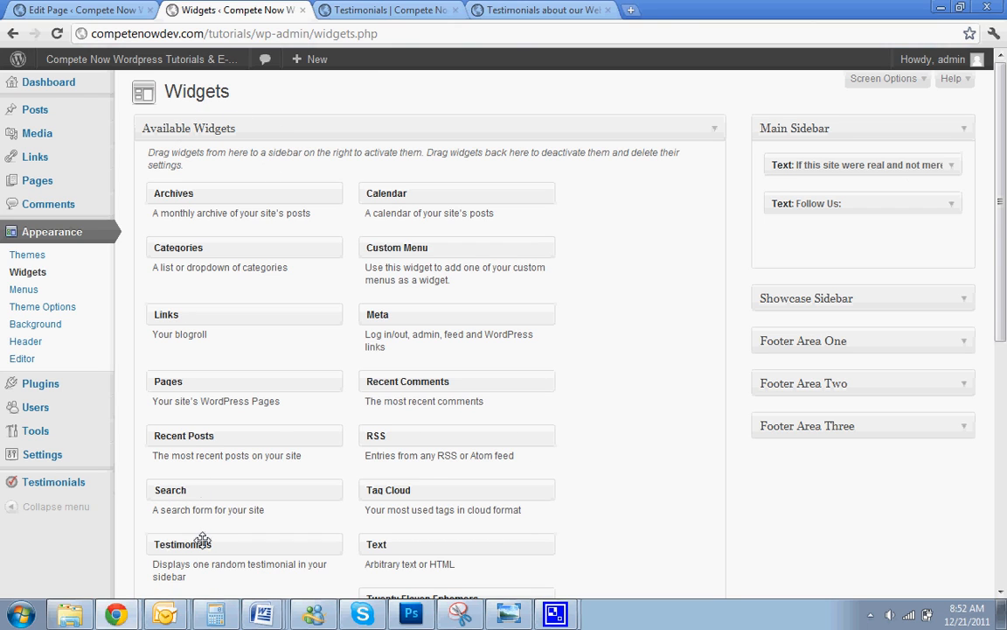
left_click_drag(202, 539, 794, 193)
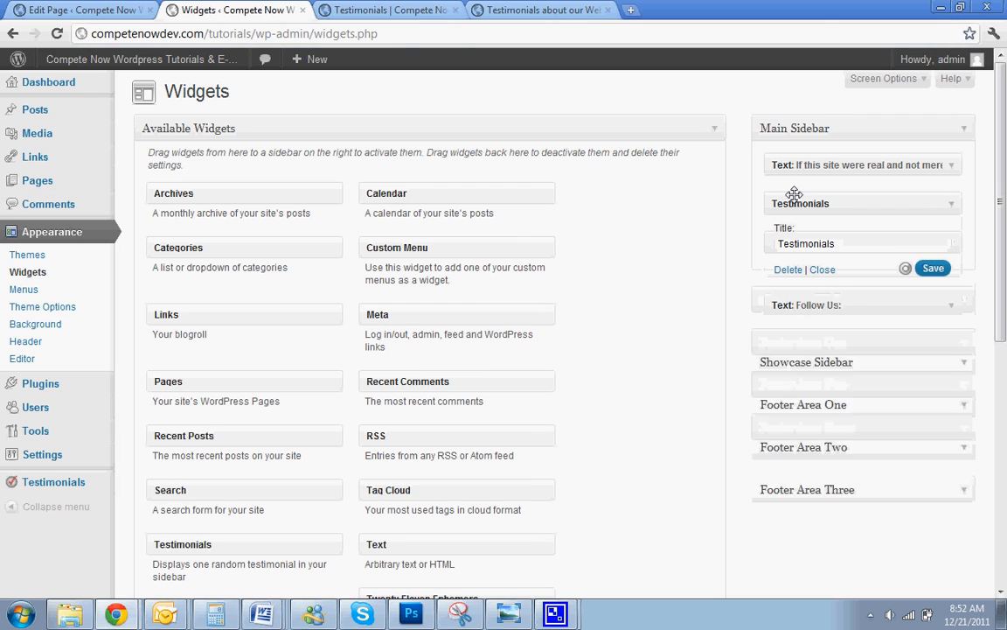
left_click(889, 237)
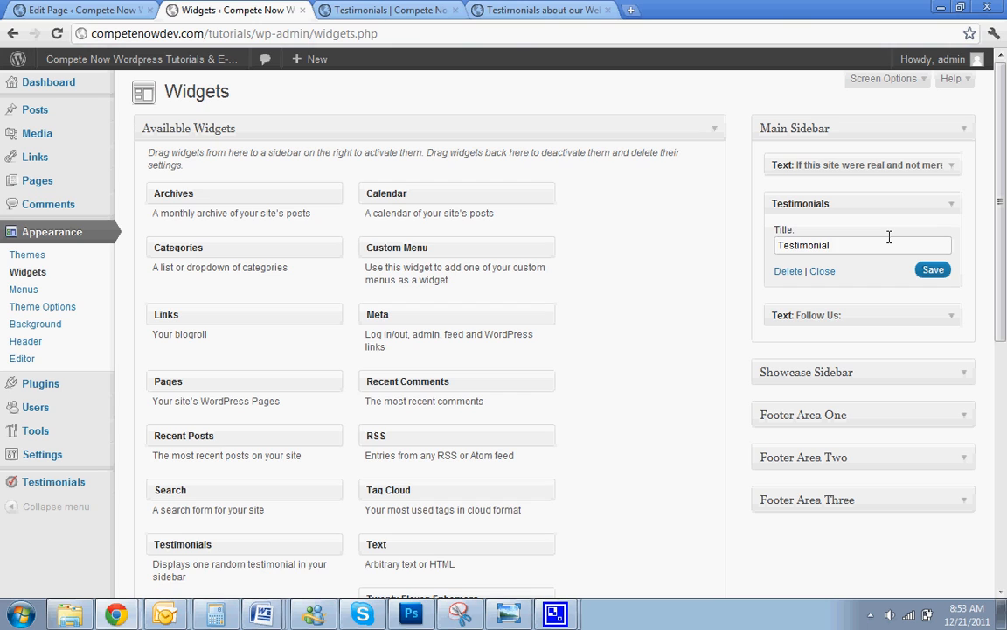
left_click_drag(852, 243, 766, 264)
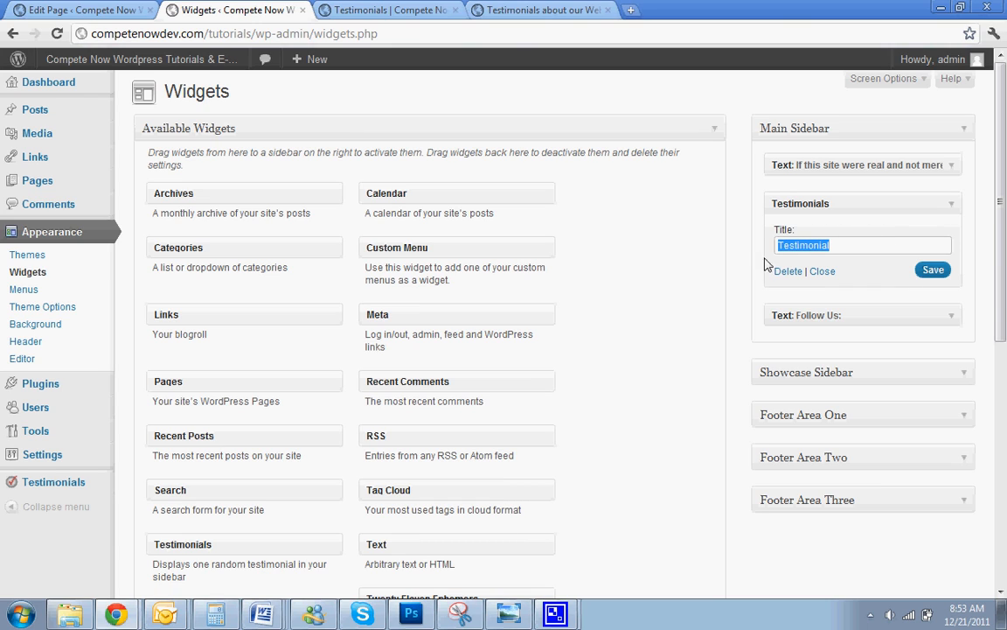
left_click(824, 248)
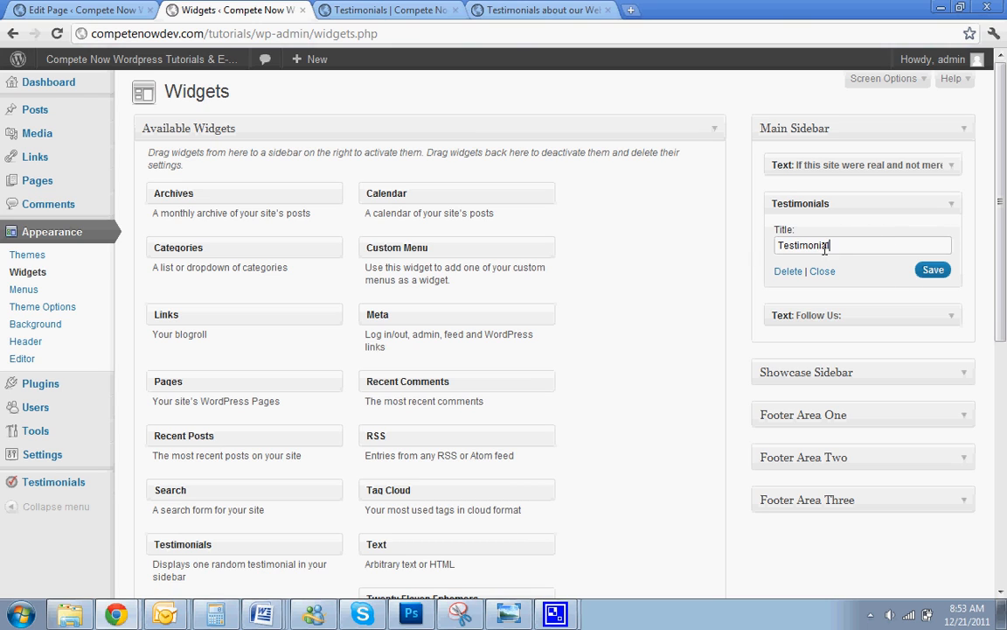
left_click(934, 272)
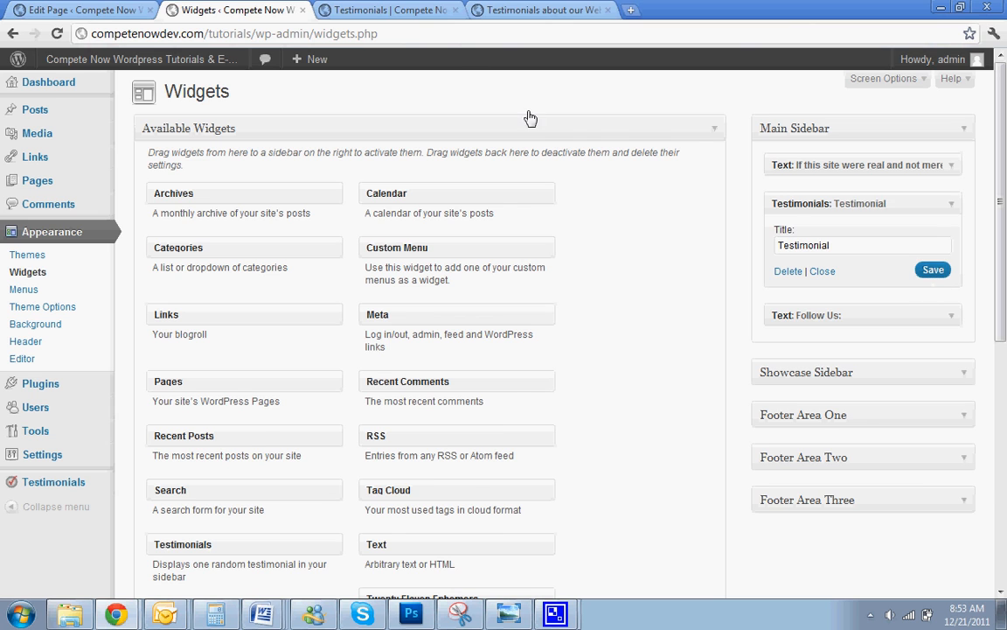
- Reload the live site and open the About Us page to check the testimonial in its sidebar
left_click(385, 10)
key("F5")
left_click(249, 347)
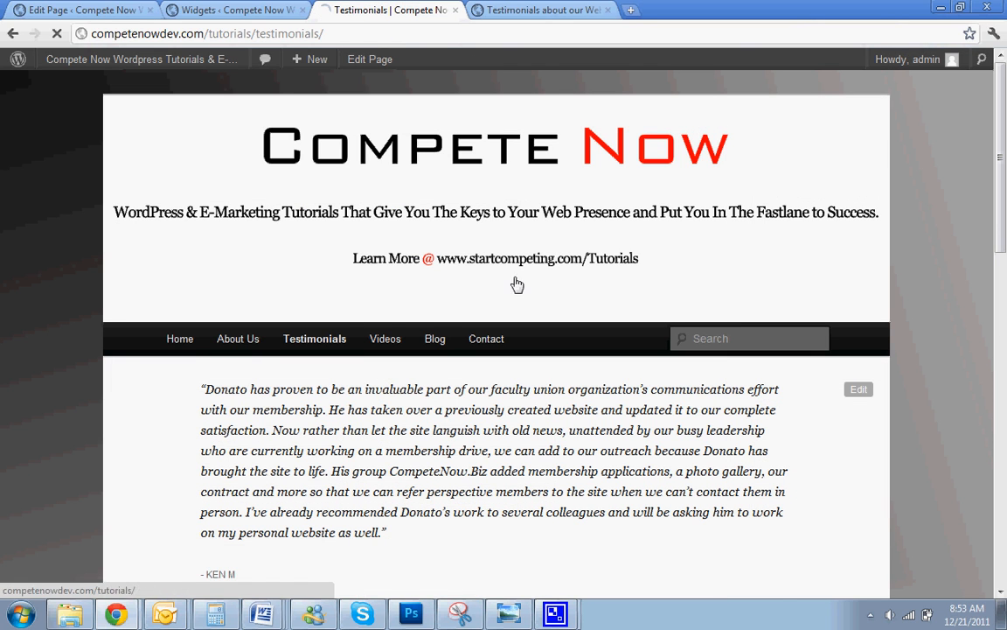
scroll(669, 232, "down", 3)
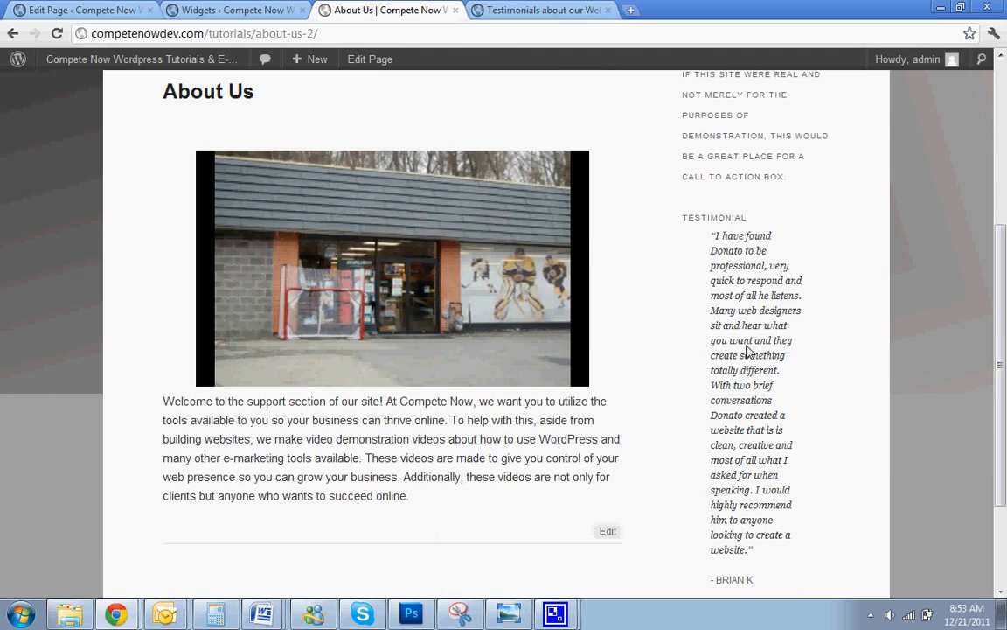
scroll(895, 343, "down", 1)
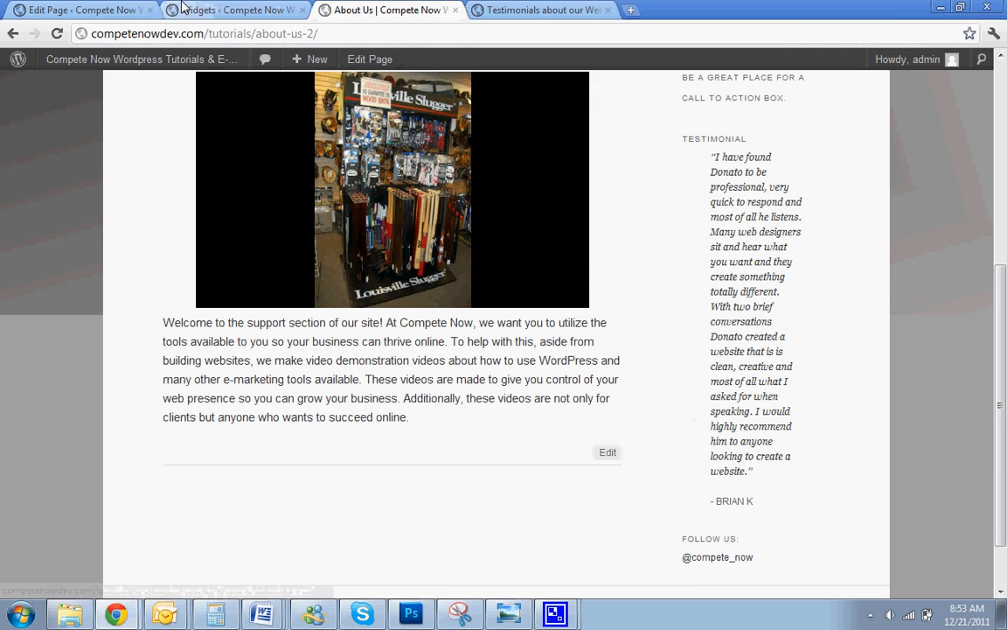
- In the Testimonials plugin settings, enable the sidebar link to the full testimonials page and set its text to "View All"
left_click(210, 9)
mouse_move(61, 482)
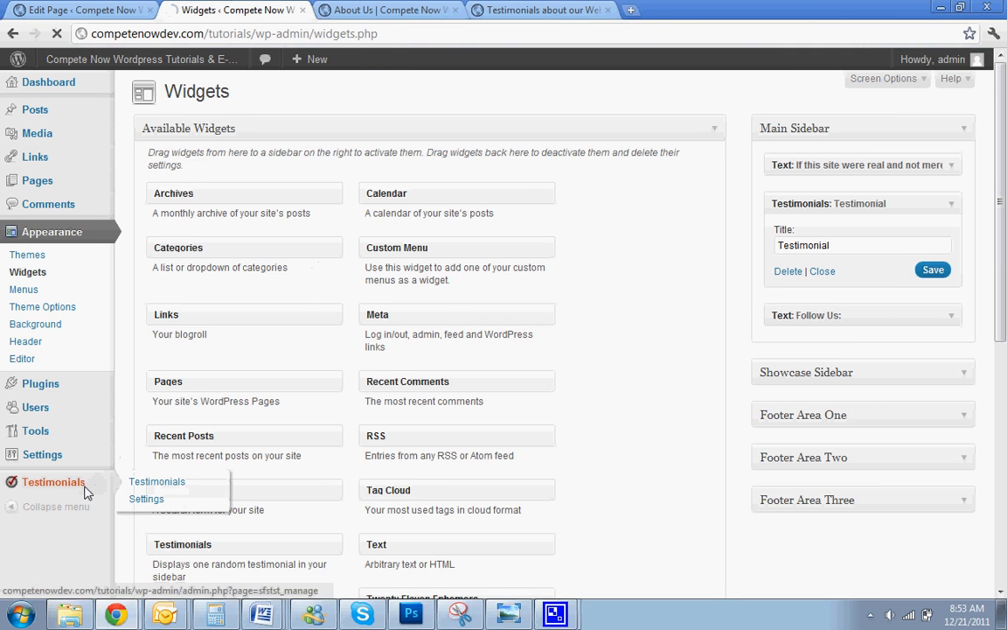
left_click(200, 483)
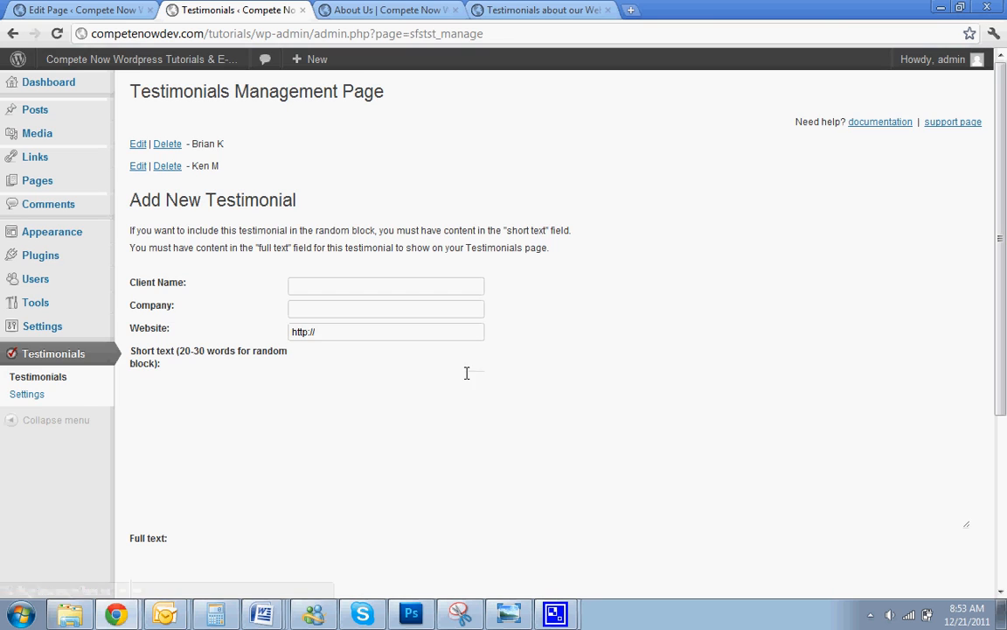
left_click(66, 404)
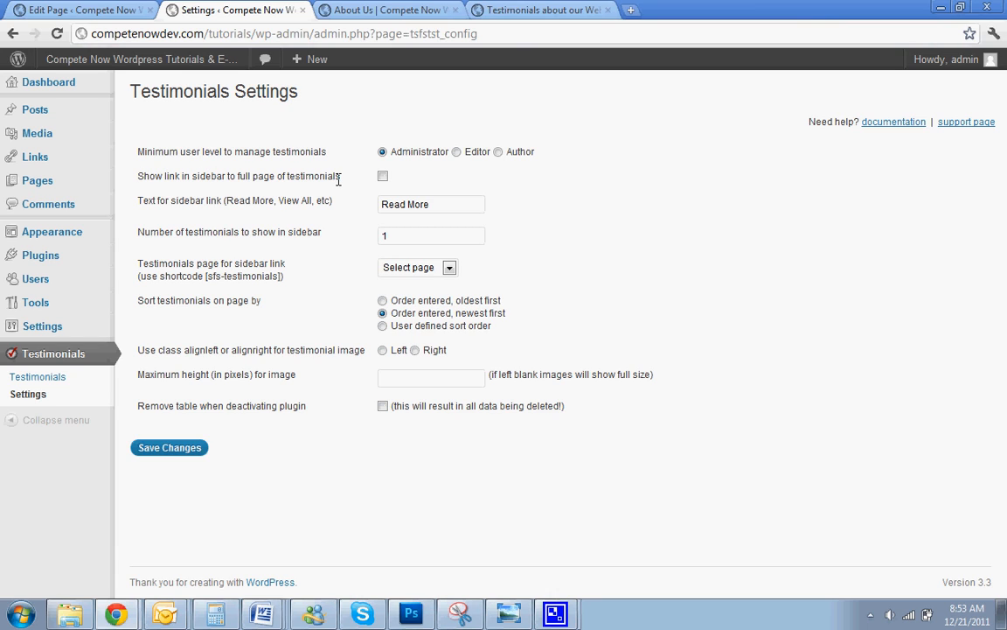
left_click(383, 176)
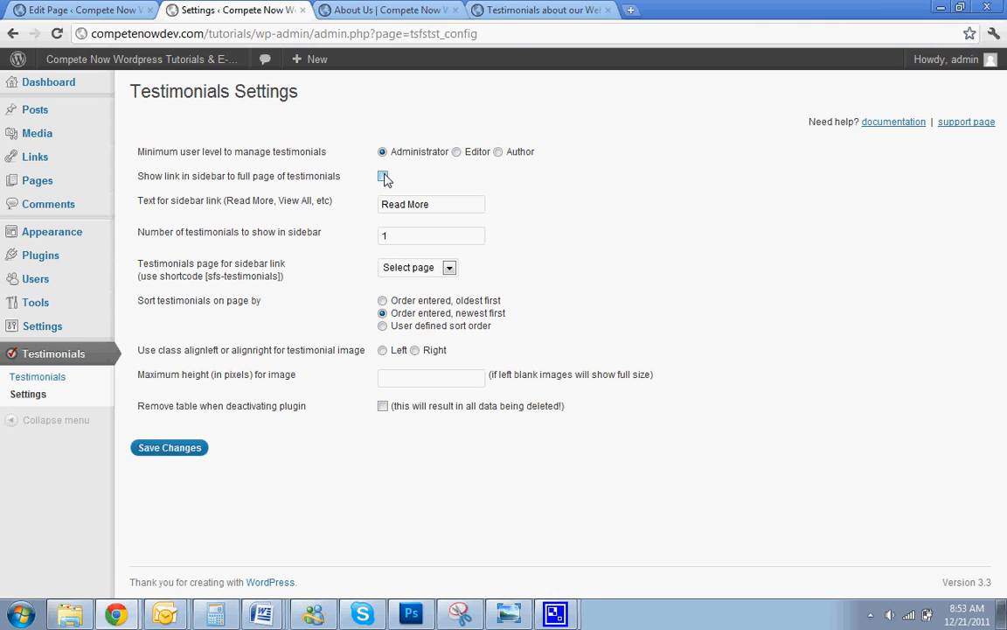
left_click(420, 204)
left_click(446, 203)
key("ctrl+a")
type("V")
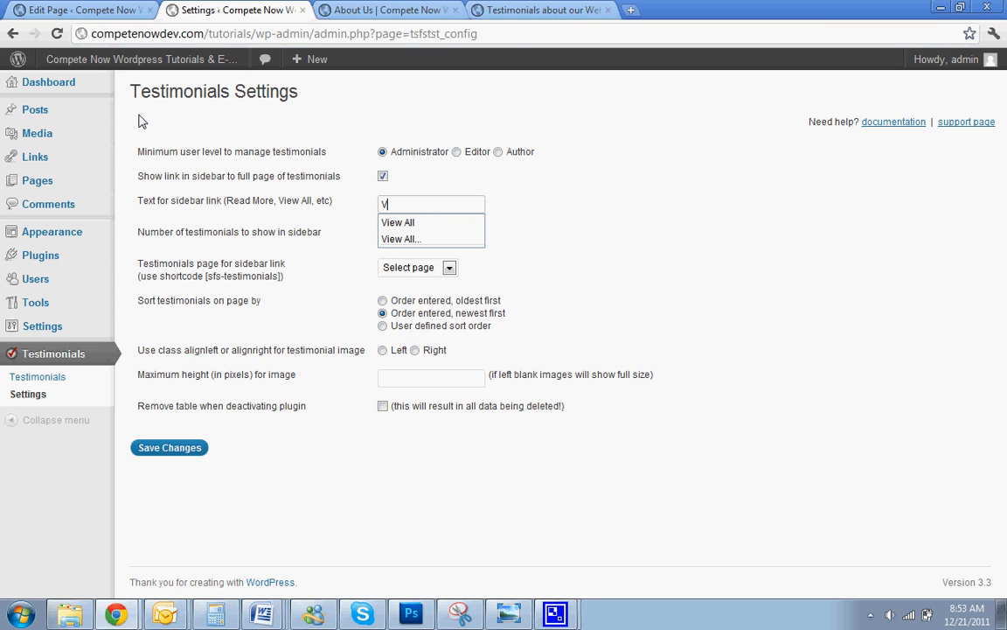
type("iew")
key("Down")
key("Return")
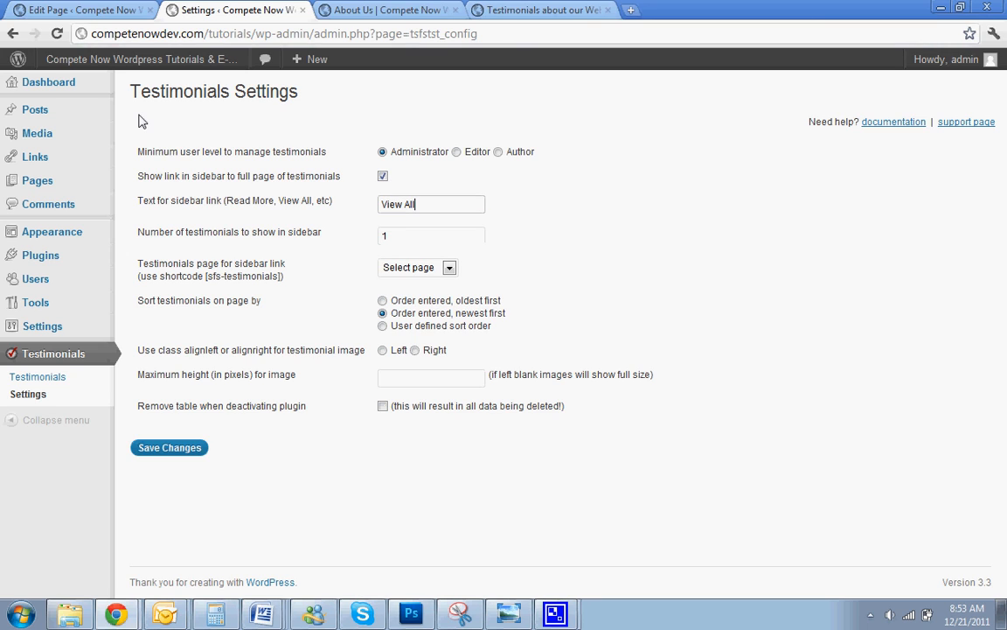
left_click(572, 260)
- Choose Testimonials as the page for the sidebar link, sort testimonials by user defined sort order, and save the settings
double_click(389, 237)
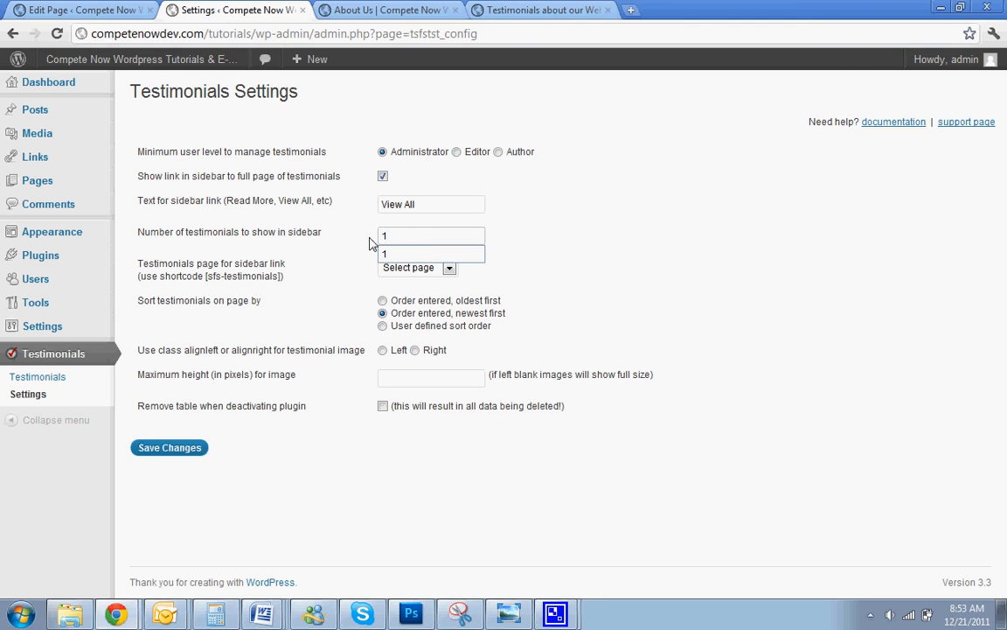
left_click(588, 299)
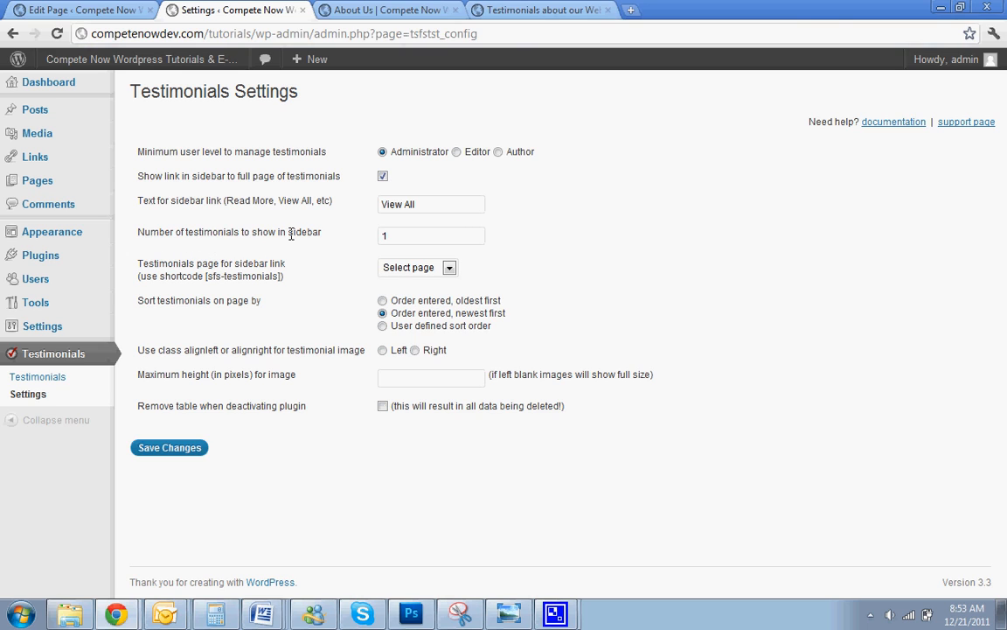
left_click(399, 262)
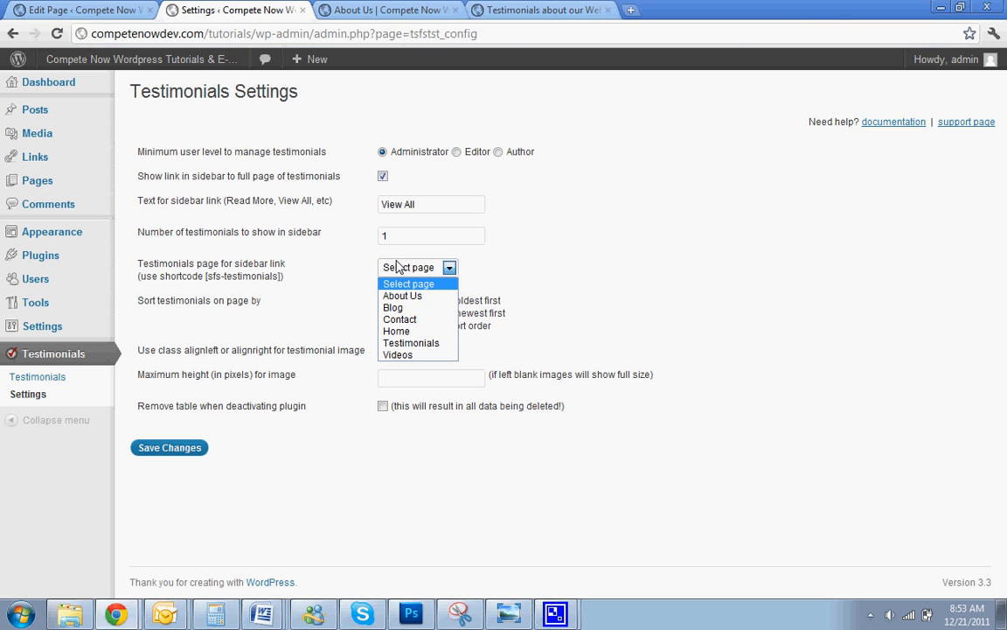
left_click(406, 343)
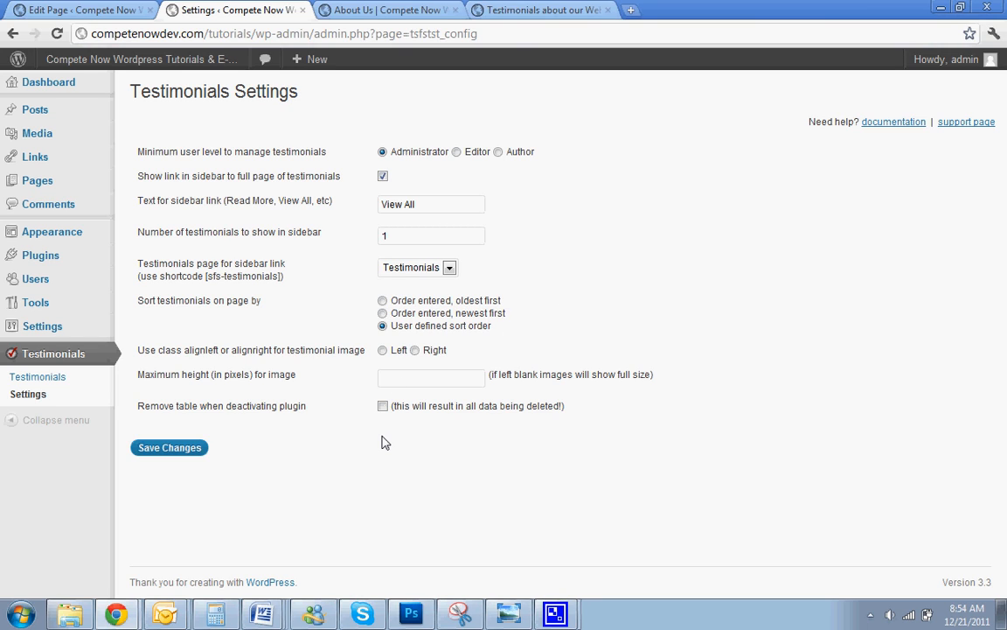
left_click(170, 447)
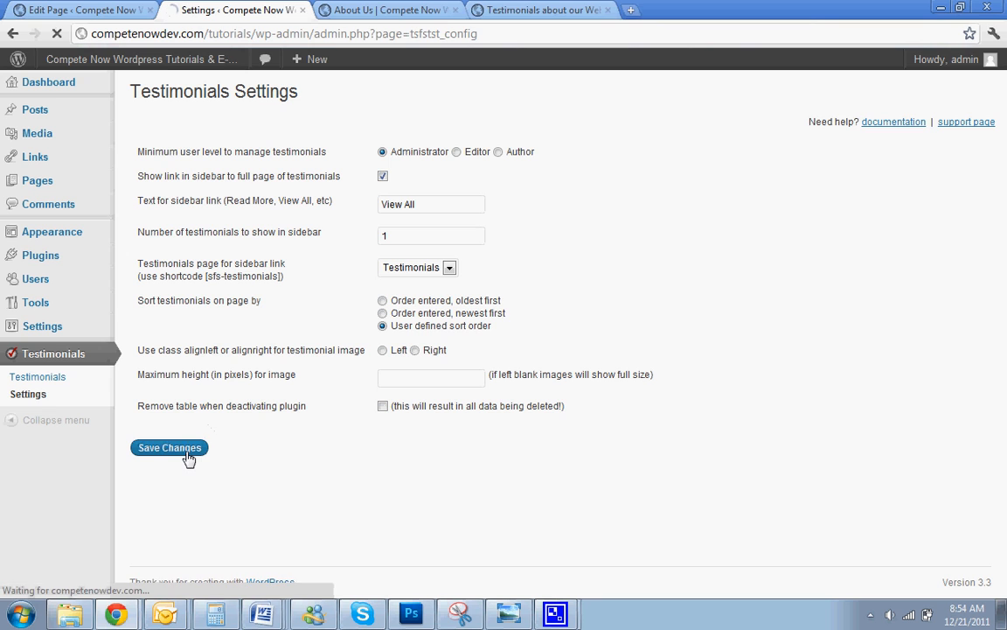
- Reload the About Us page and follow the sidebar's View All link to look through the Testimonials page
left_click(372, 12)
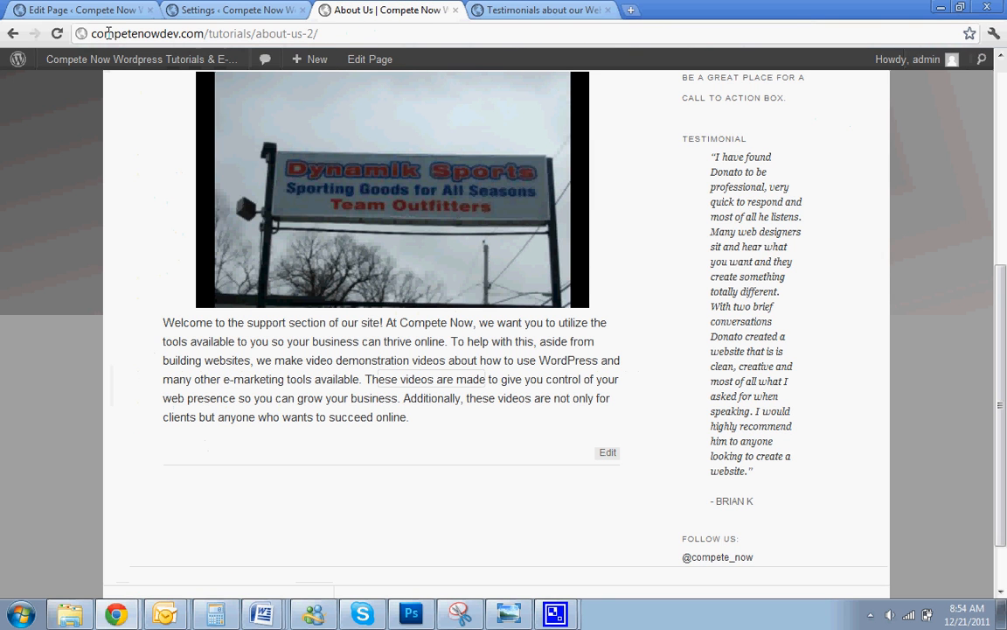
left_click(58, 33)
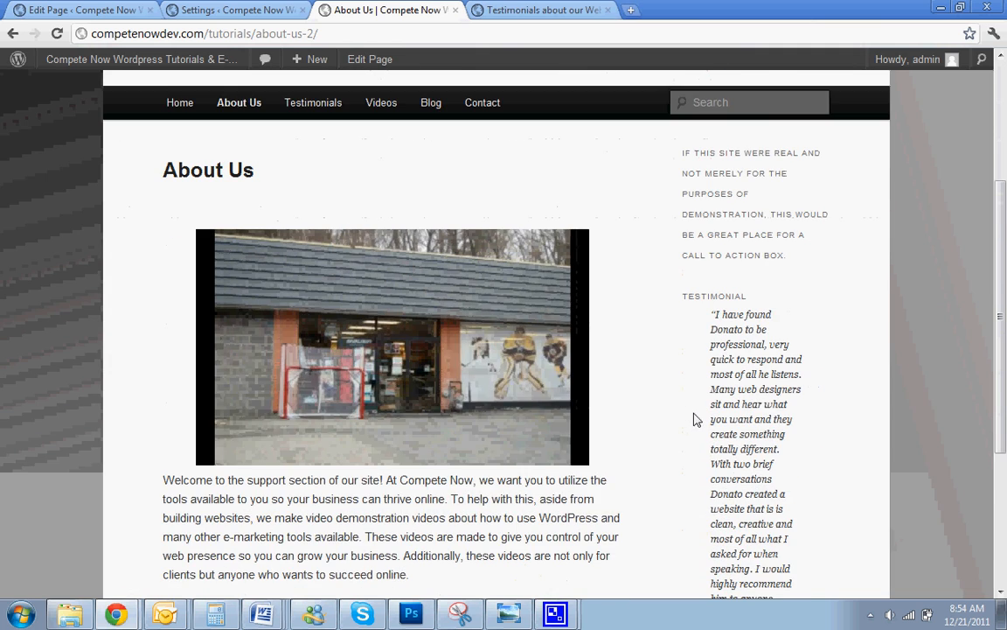
scroll(708, 400, "down", 2)
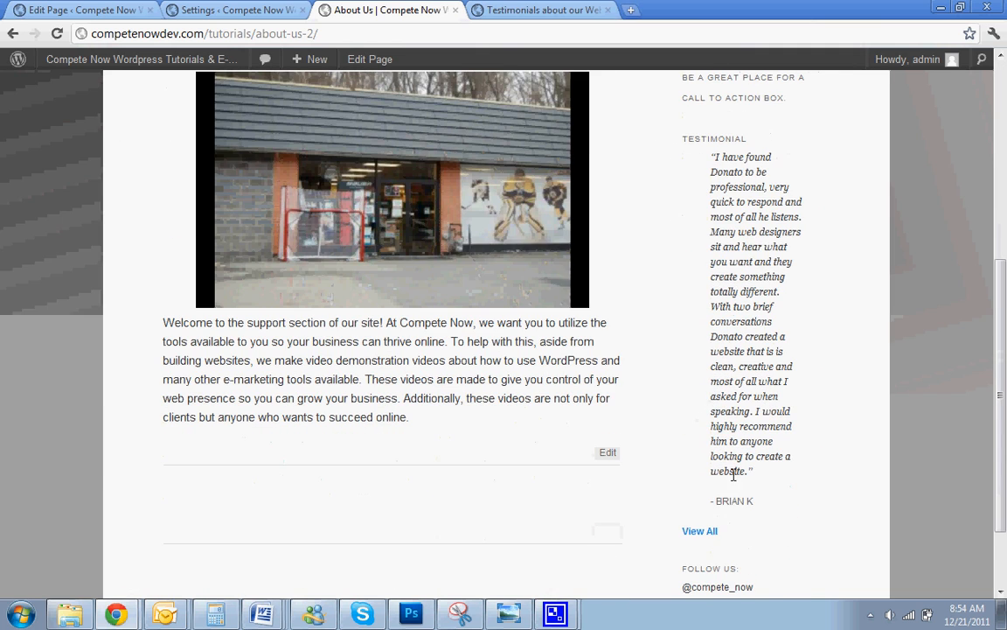
left_click(710, 540)
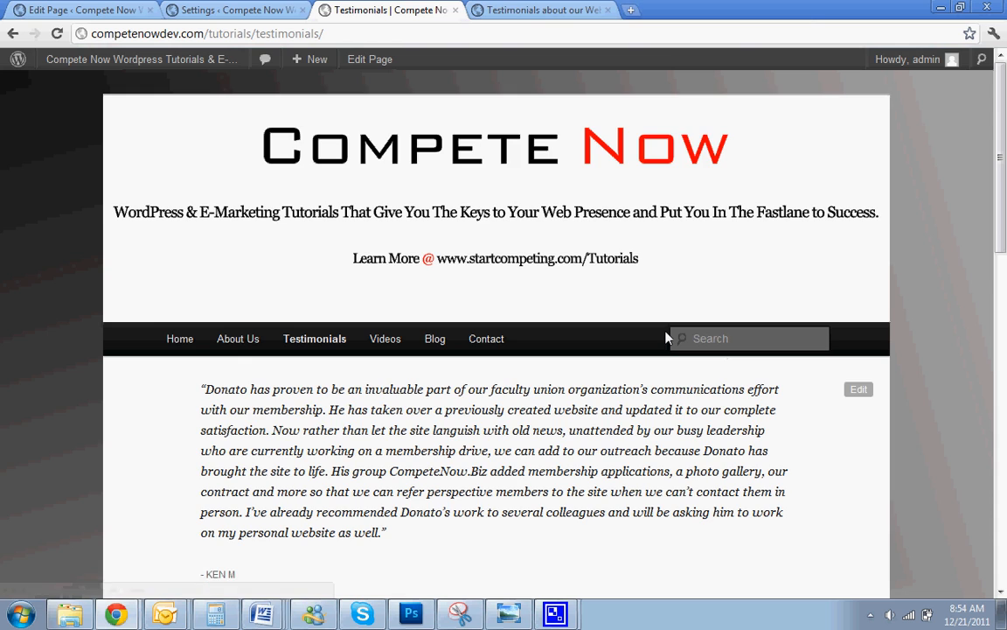
scroll(668, 337, "down", 3)
scroll(668, 337, "up", 3)
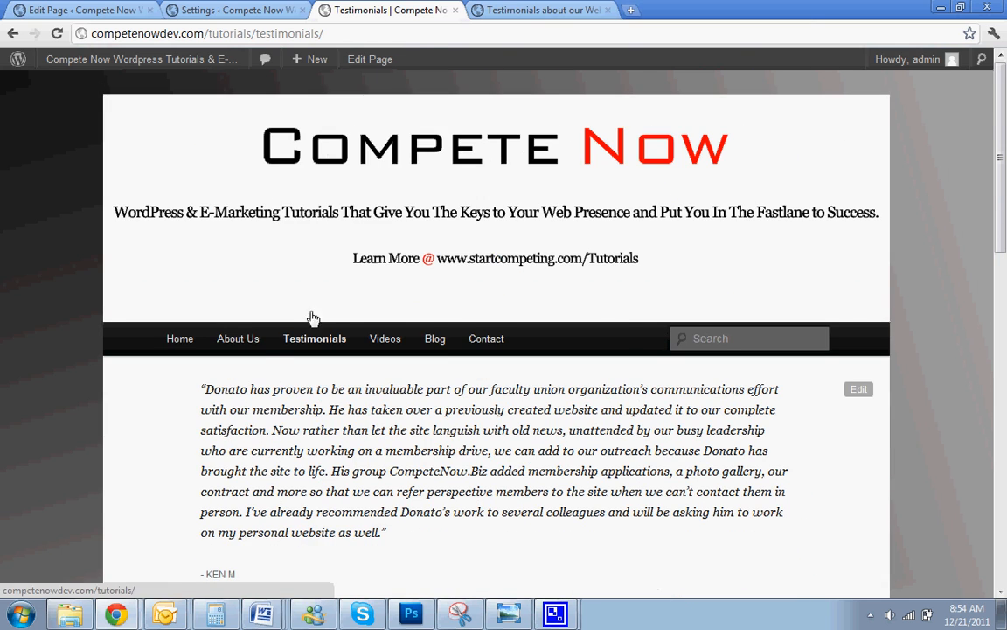
- Return to the About Us page and look over the testimonial in its sidebar
left_click(246, 339)
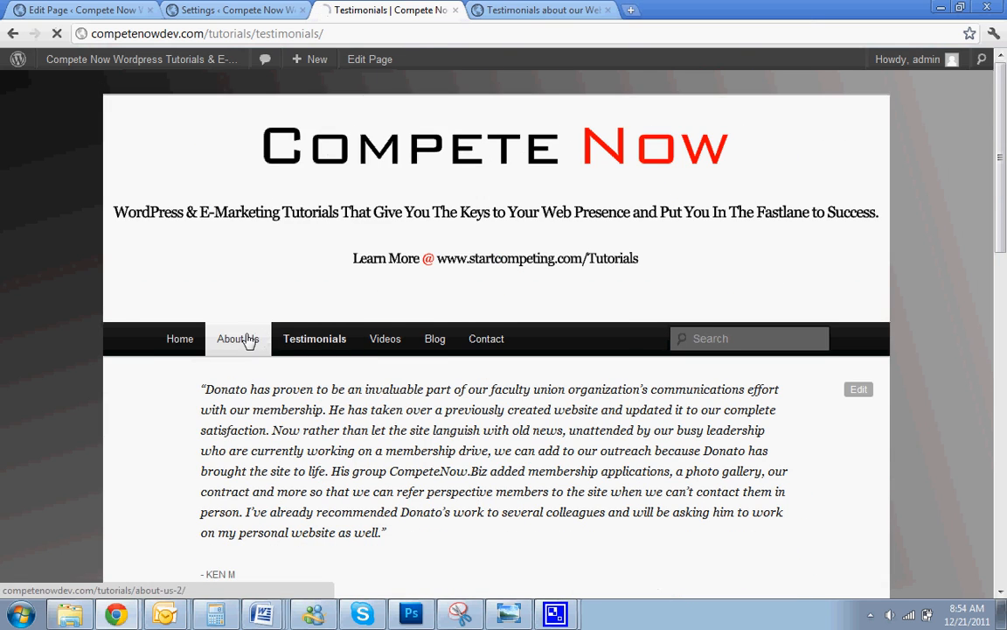
scroll(684, 295, "down", 3)
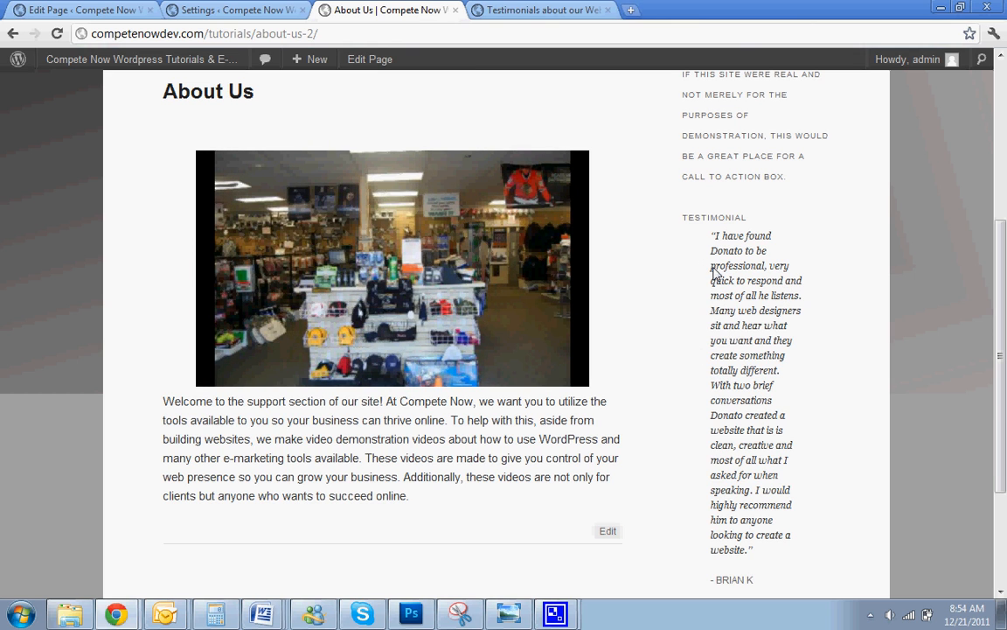
scroll(715, 274, "up", 3)
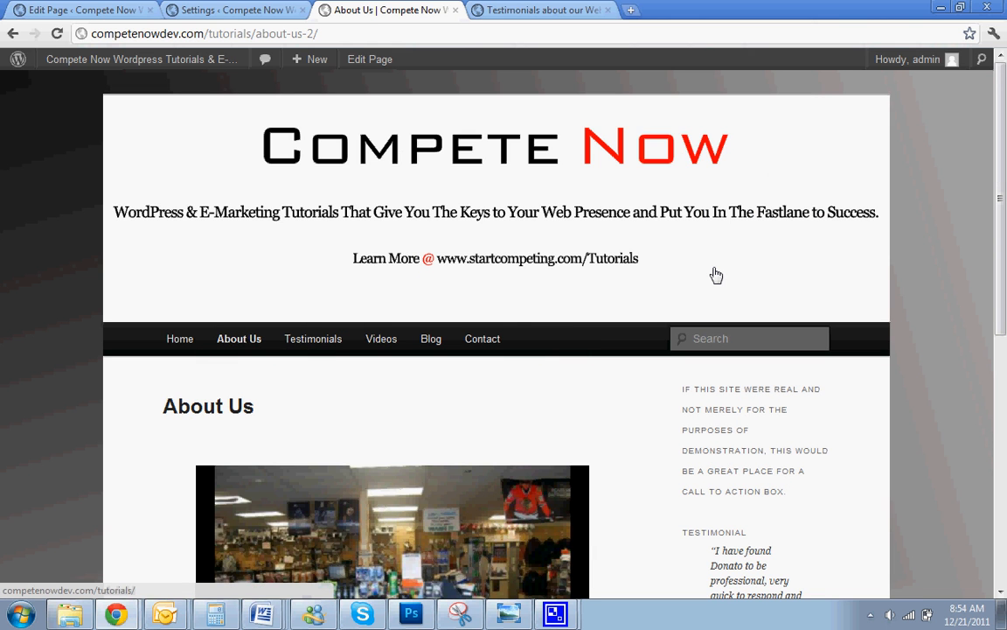